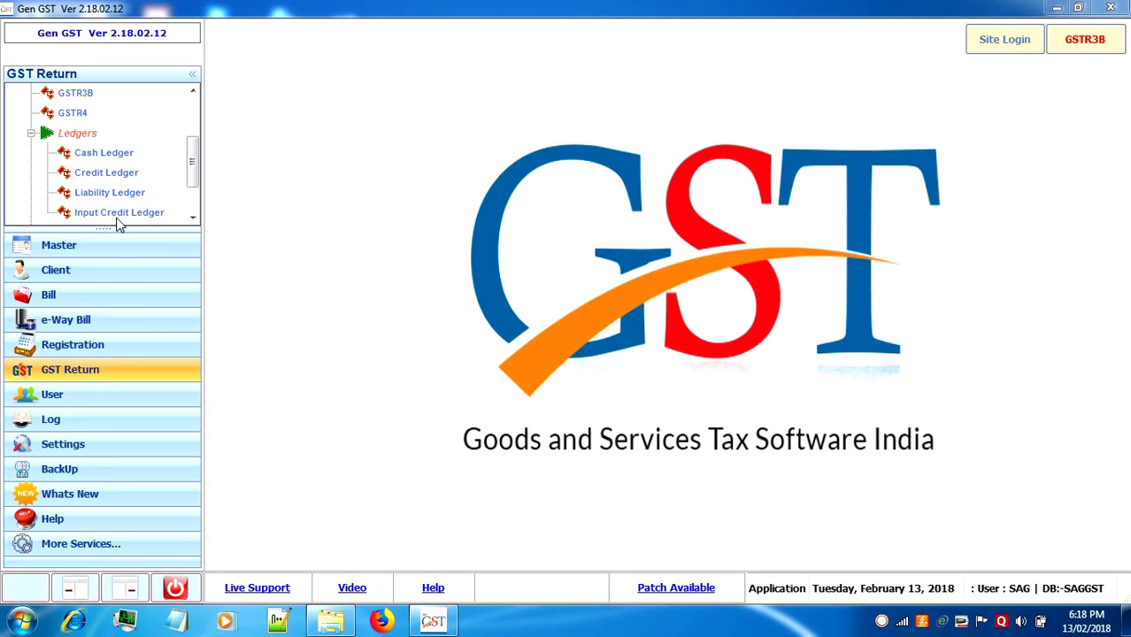
Open the Input Credit Ledger's available ITC for SAG Infotech Private Limited for July of 2017-18
{"action": "left_click", "coordinate": [117, 218]}
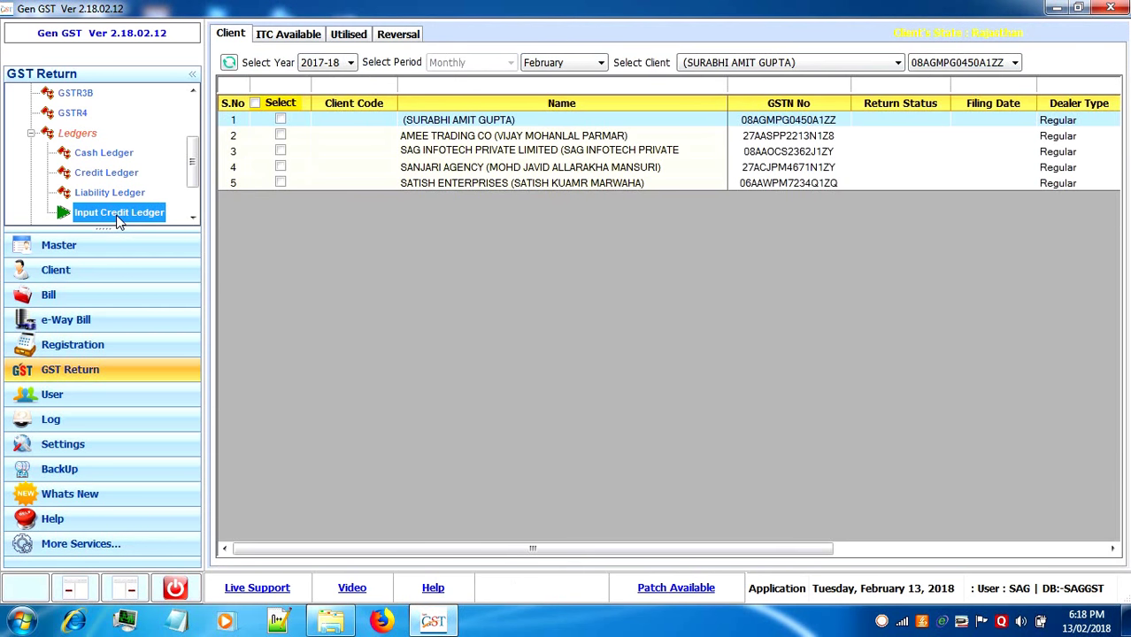
{"action": "left_click", "coordinate": [527, 65]}
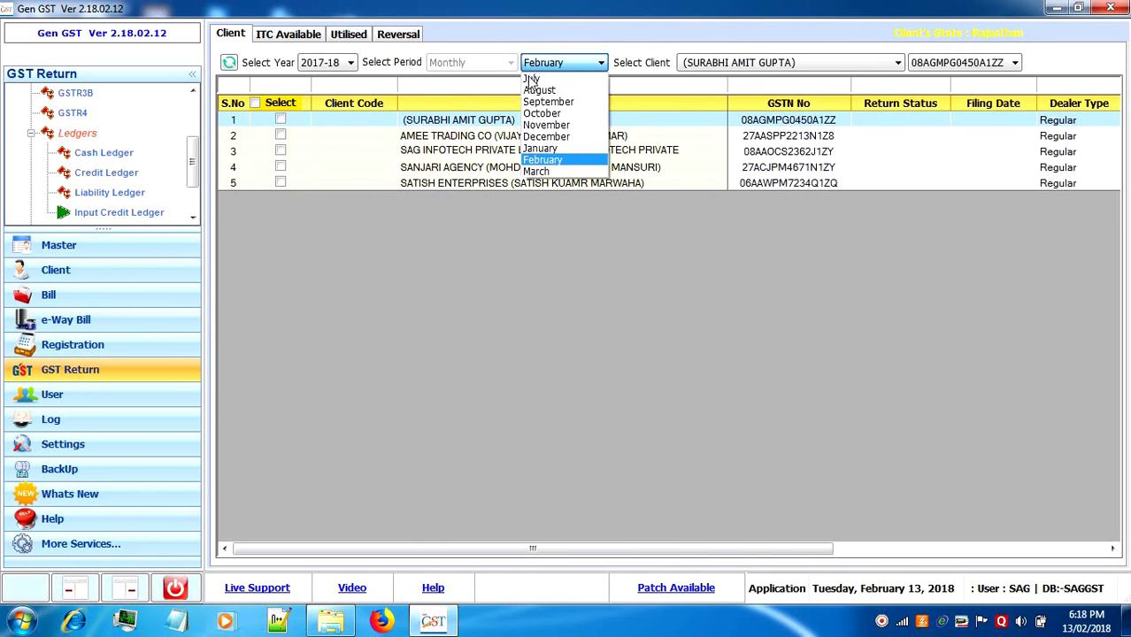
{"action": "left_click", "coordinate": [532, 80]}
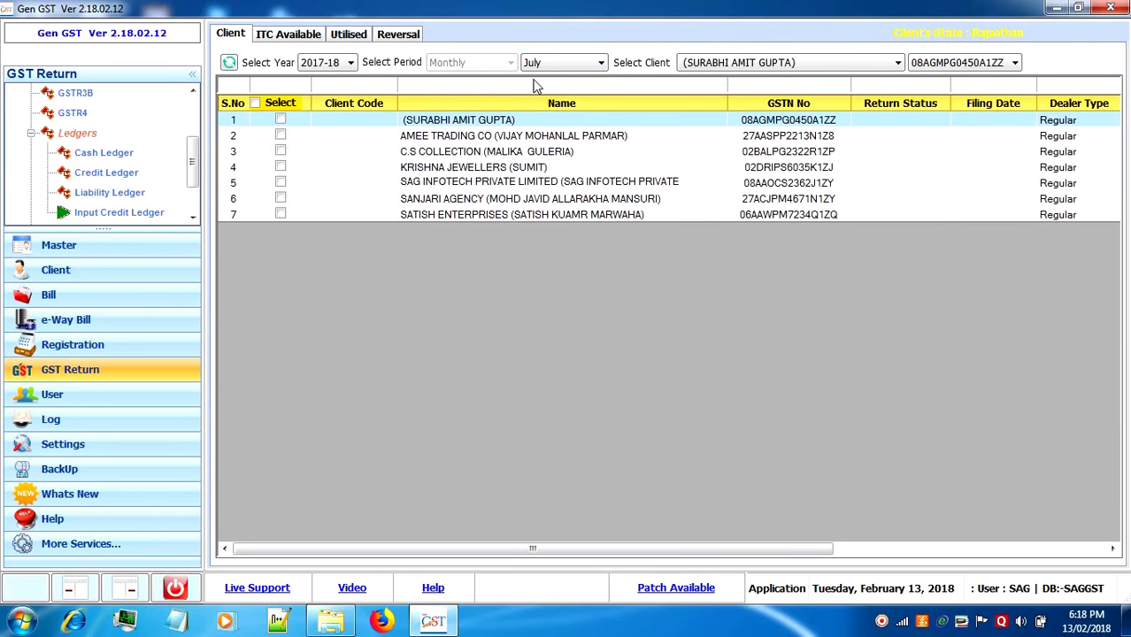
{"action": "left_click", "coordinate": [443, 183]}
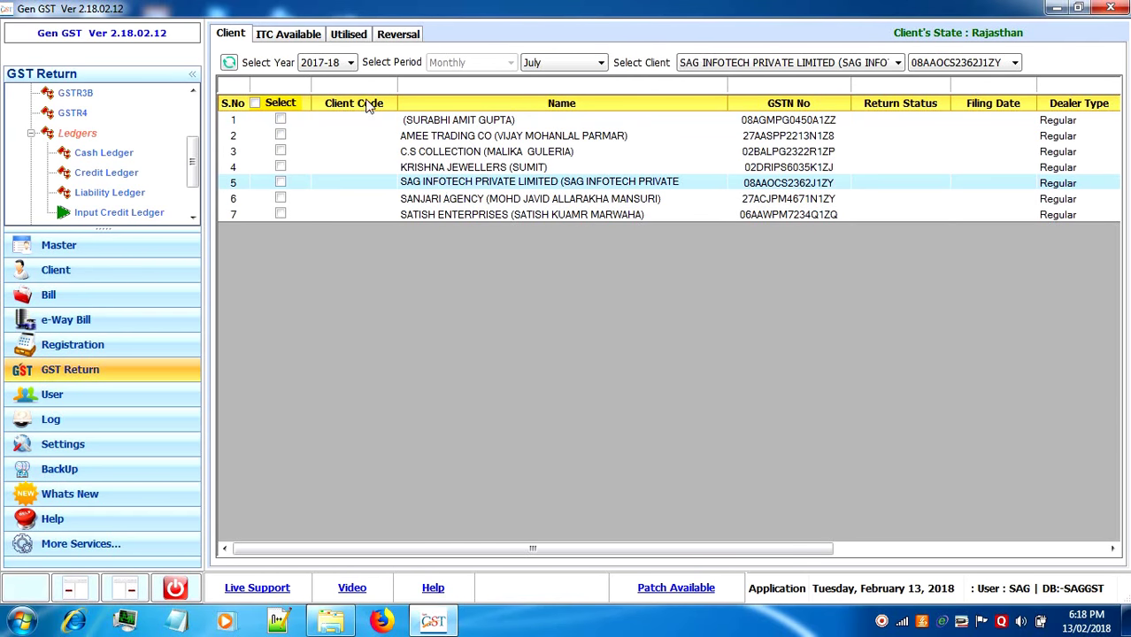
{"action": "left_click", "coordinate": [282, 33]}
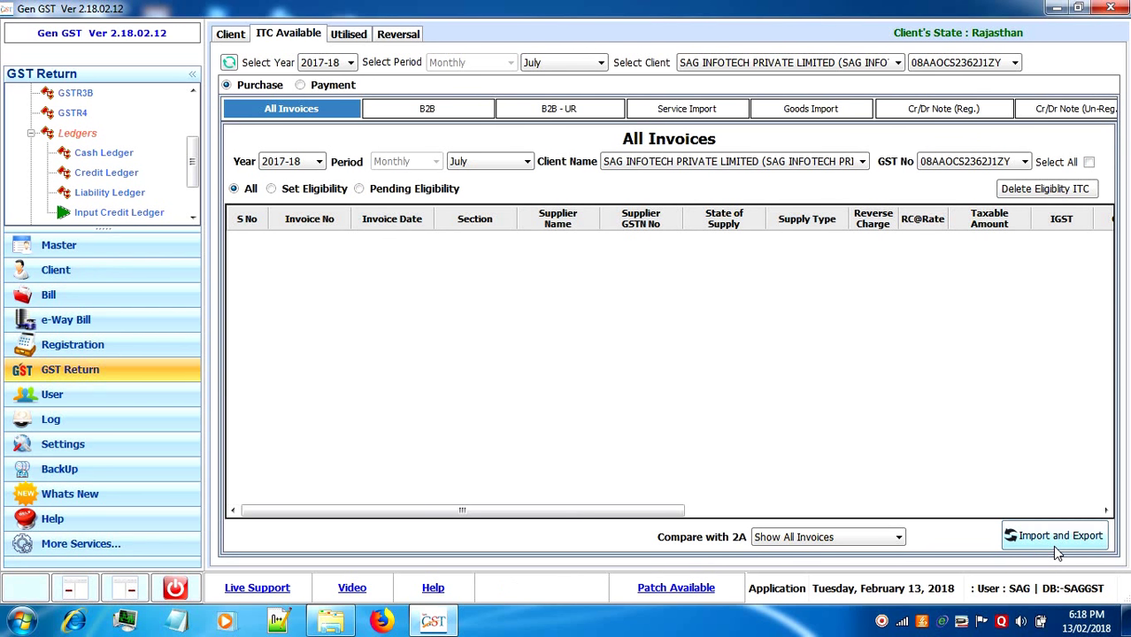
Fetch the July GSTR-2A data from the portal through the JSON import, entering the captcha security code
{"action": "left_click", "coordinate": [1052, 546]}
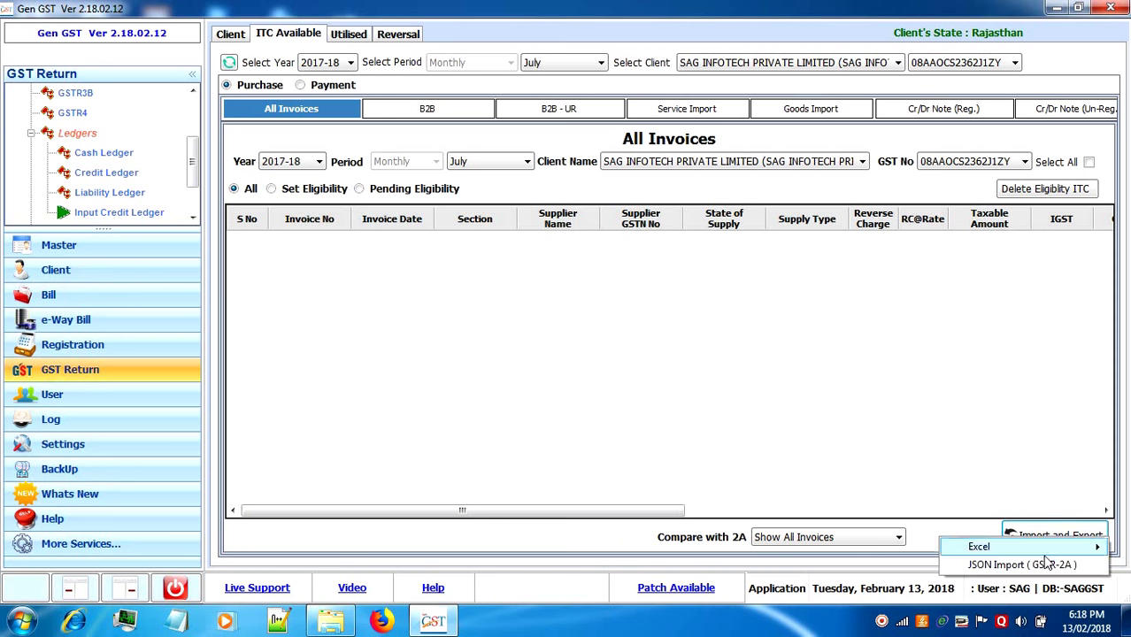
{"action": "left_click", "coordinate": [1022, 565]}
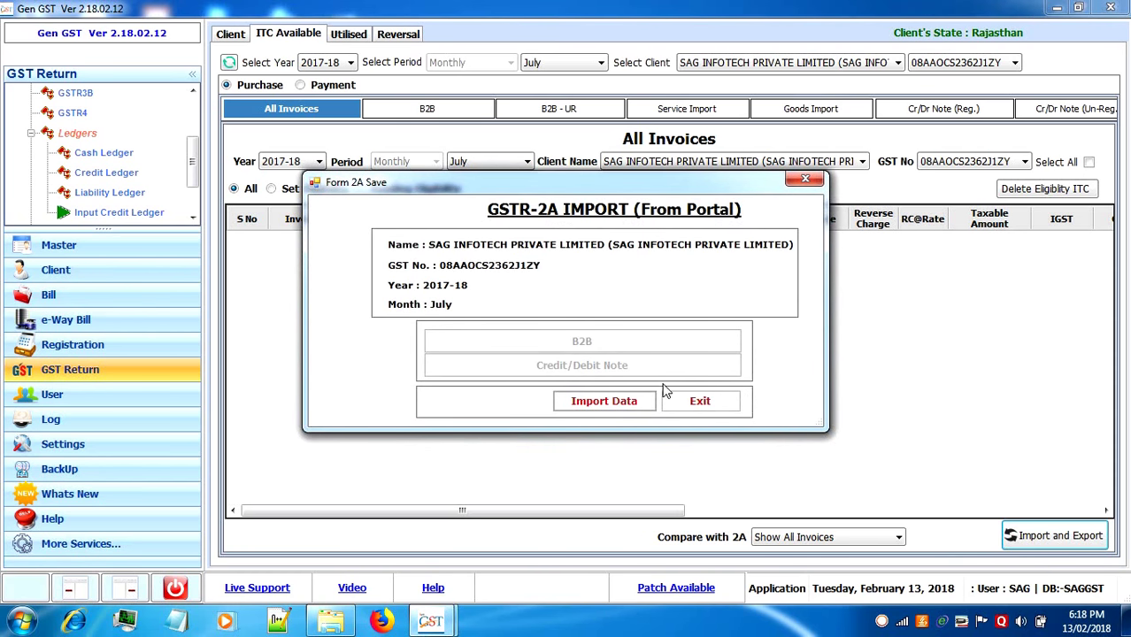
{"action": "left_click", "coordinate": [621, 403]}
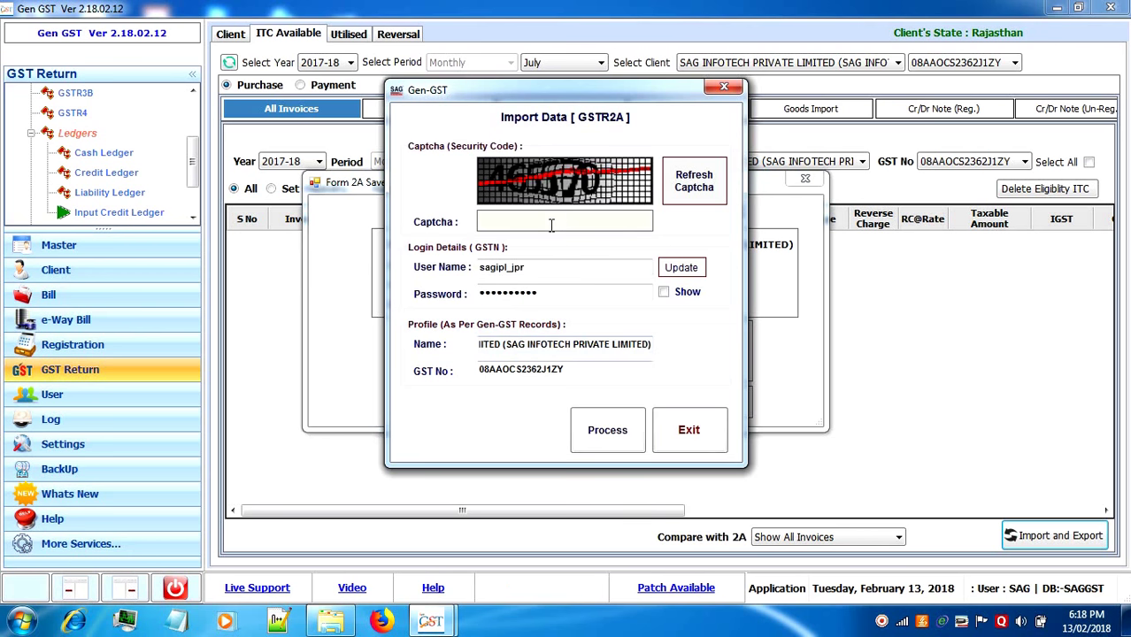
{"action": "type", "text": "46"}
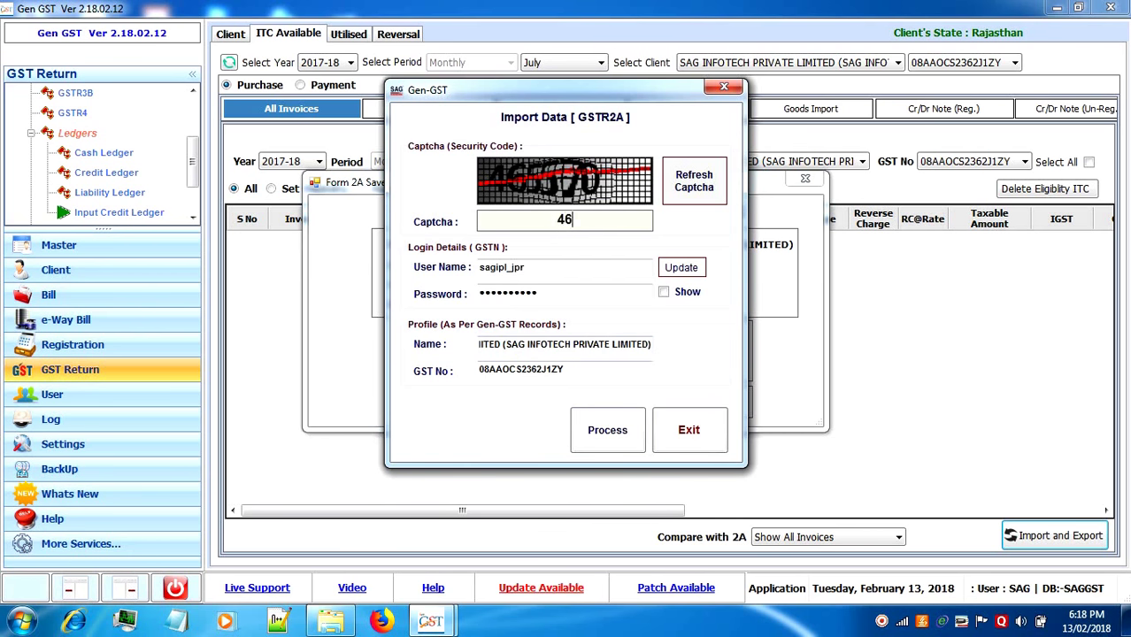
{"action": "type", "text": "5570"}
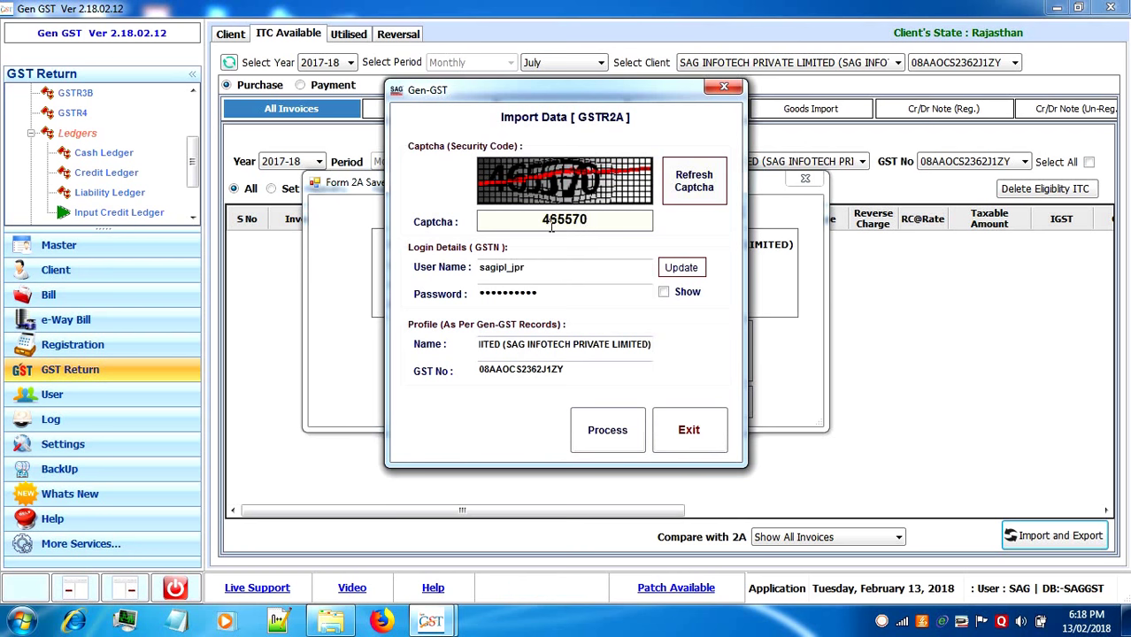
{"action": "left_click", "coordinate": [609, 430]}
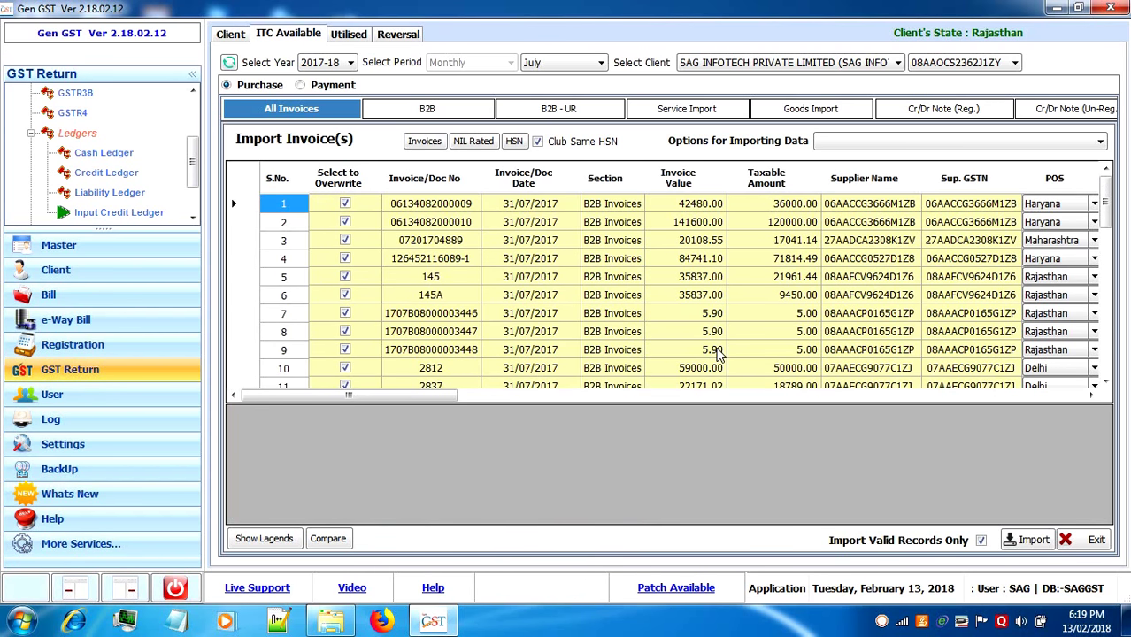
Import the fetched GSTR-2A invoices using the option to delete all existing invoices and import all
{"action": "left_click", "coordinate": [929, 144]}
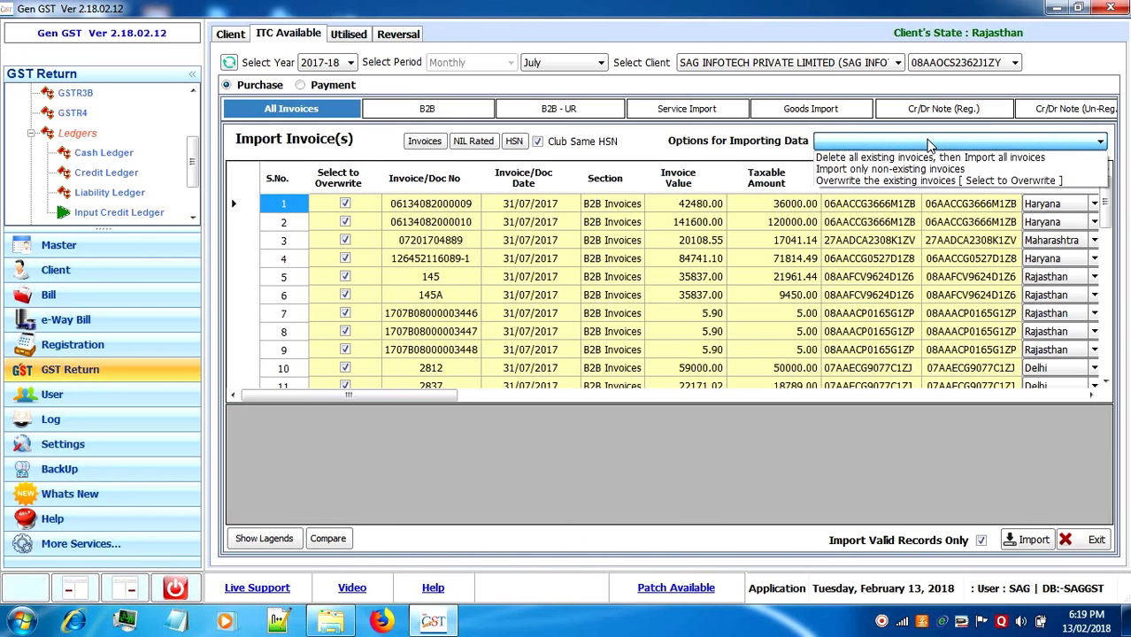
{"action": "left_click", "coordinate": [923, 157]}
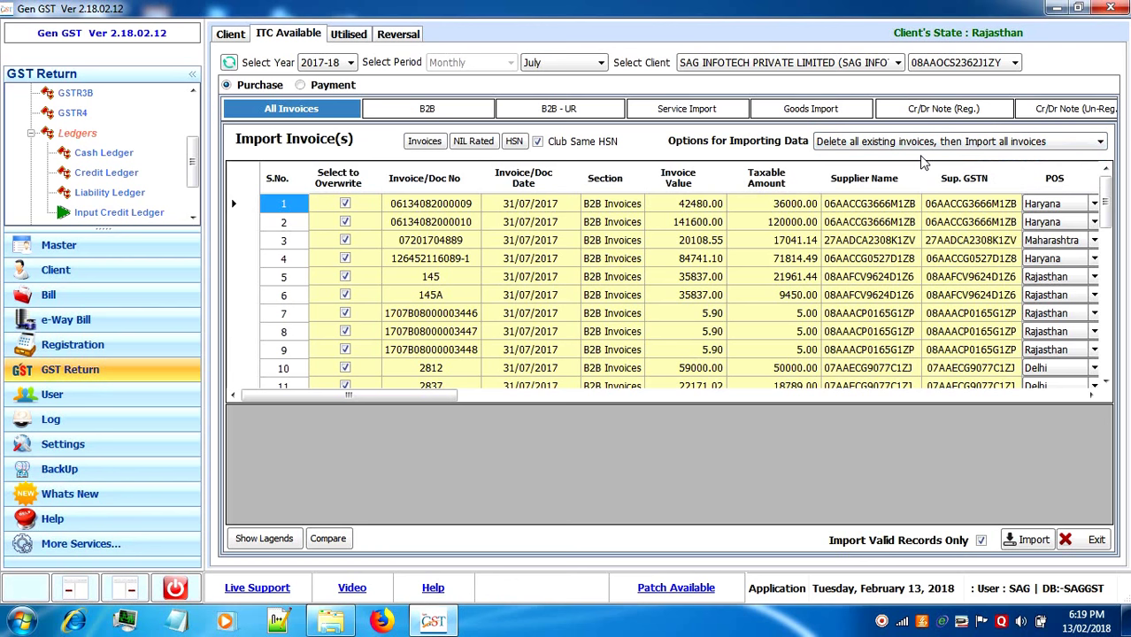
{"action": "left_click", "coordinate": [1029, 542]}
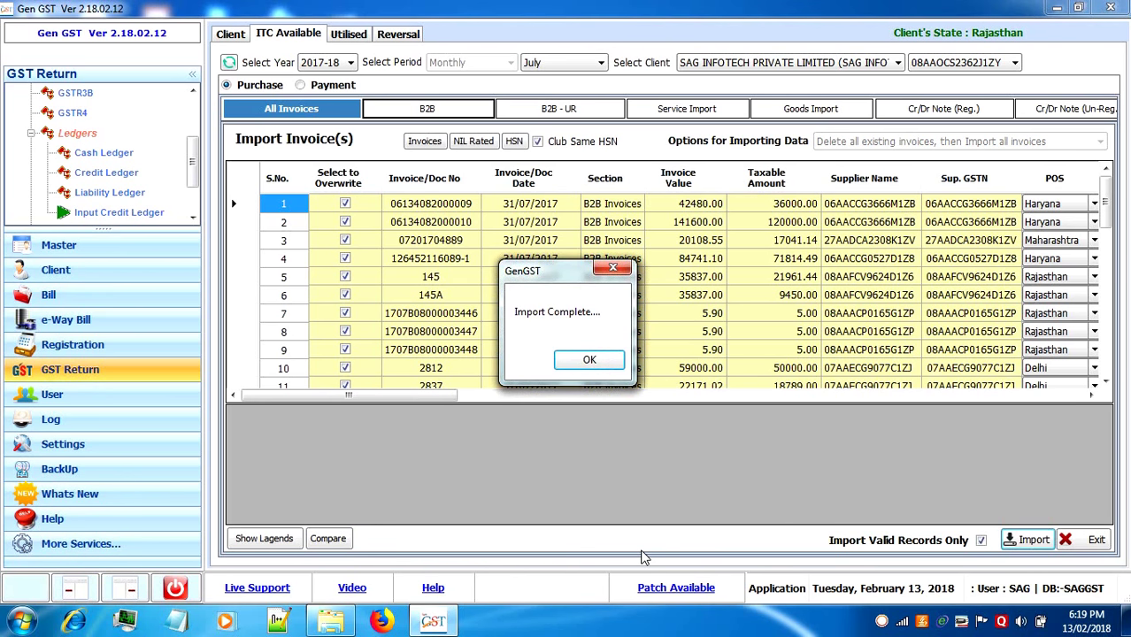
{"action": "left_click", "coordinate": [589, 362]}
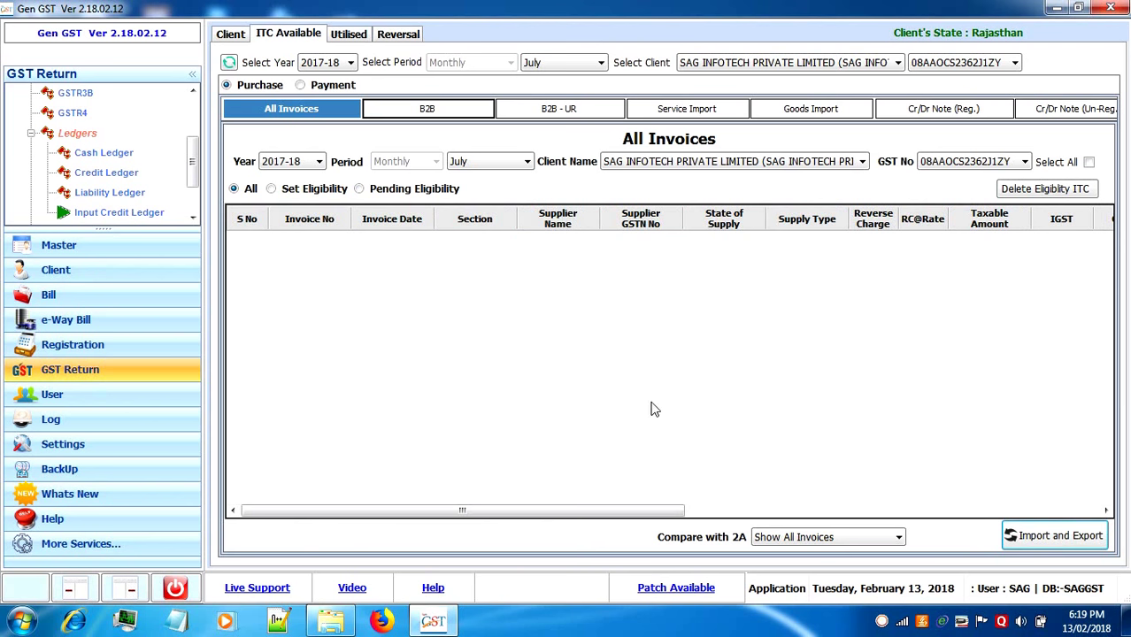
Compare with 2A for data not found, select all listed invoices and import them in GSTR-2
{"action": "left_click", "coordinate": [767, 540]}
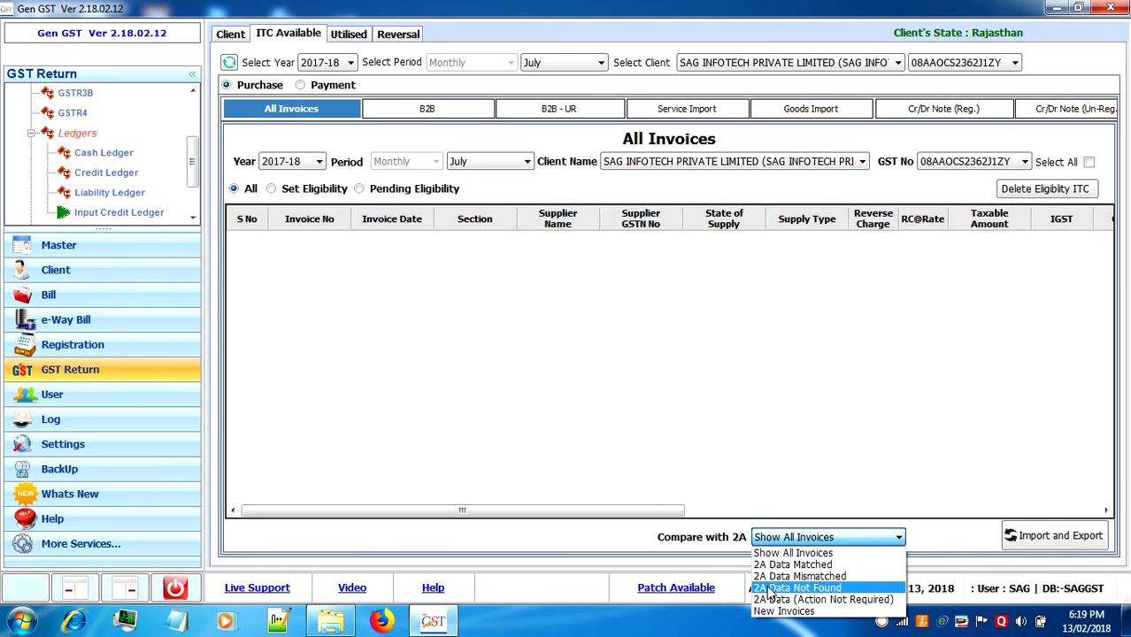
{"action": "left_click", "coordinate": [769, 588]}
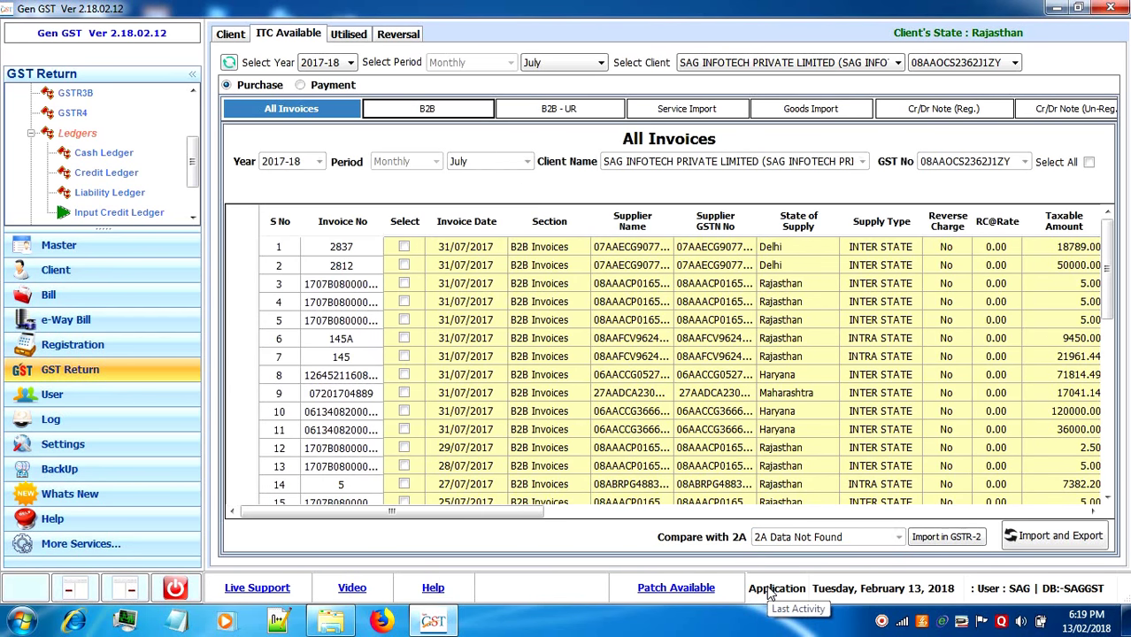
{"action": "left_click", "coordinate": [1088, 162]}
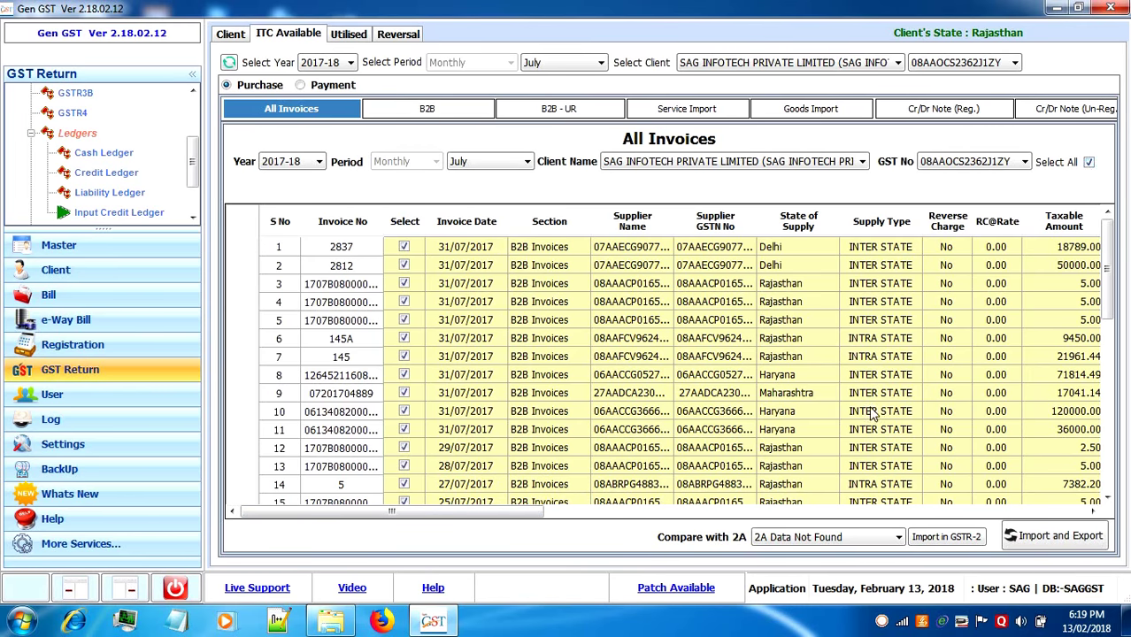
{"action": "left_click", "coordinate": [948, 540]}
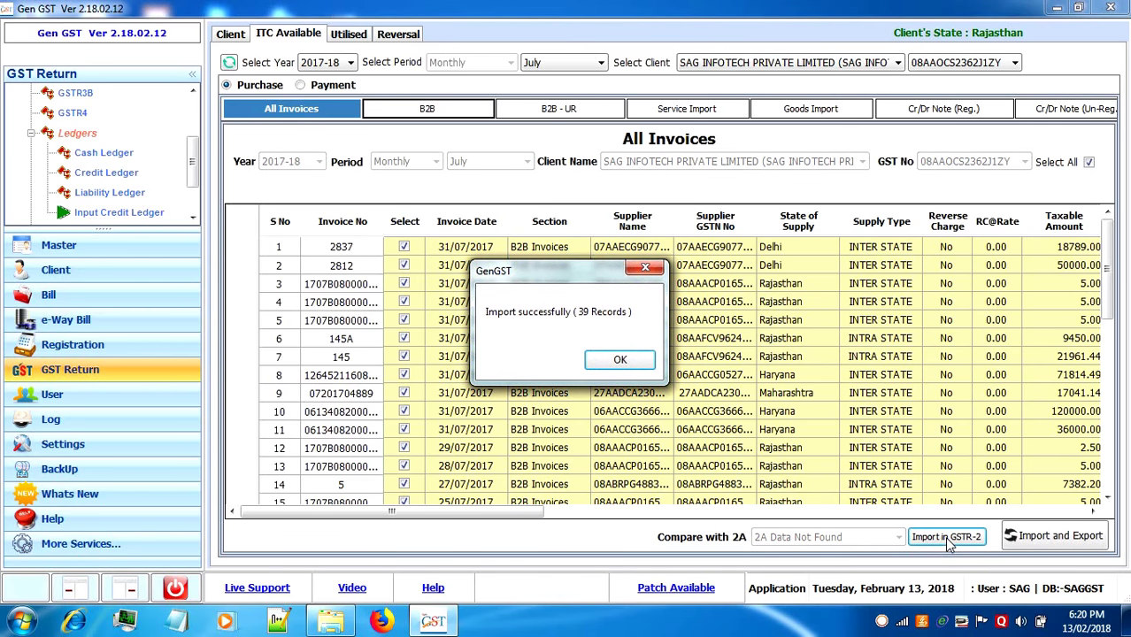
{"action": "left_click", "coordinate": [645, 363]}
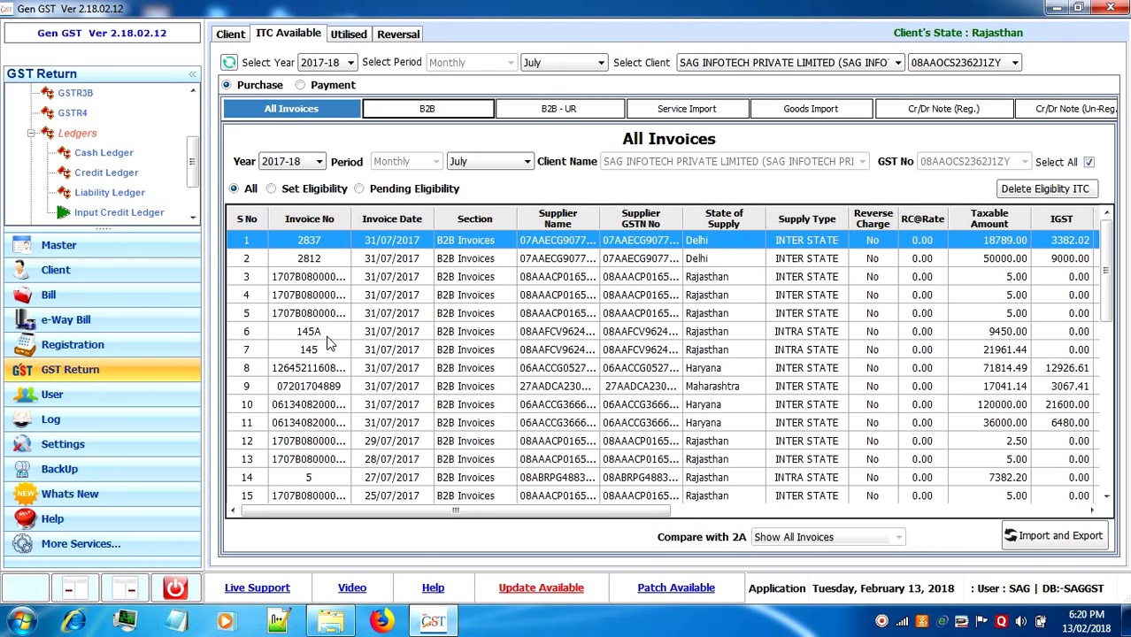
Check the invoices with set eligibility and examine the tax and ITC columns of all invoices
{"action": "left_click", "coordinate": [314, 192]}
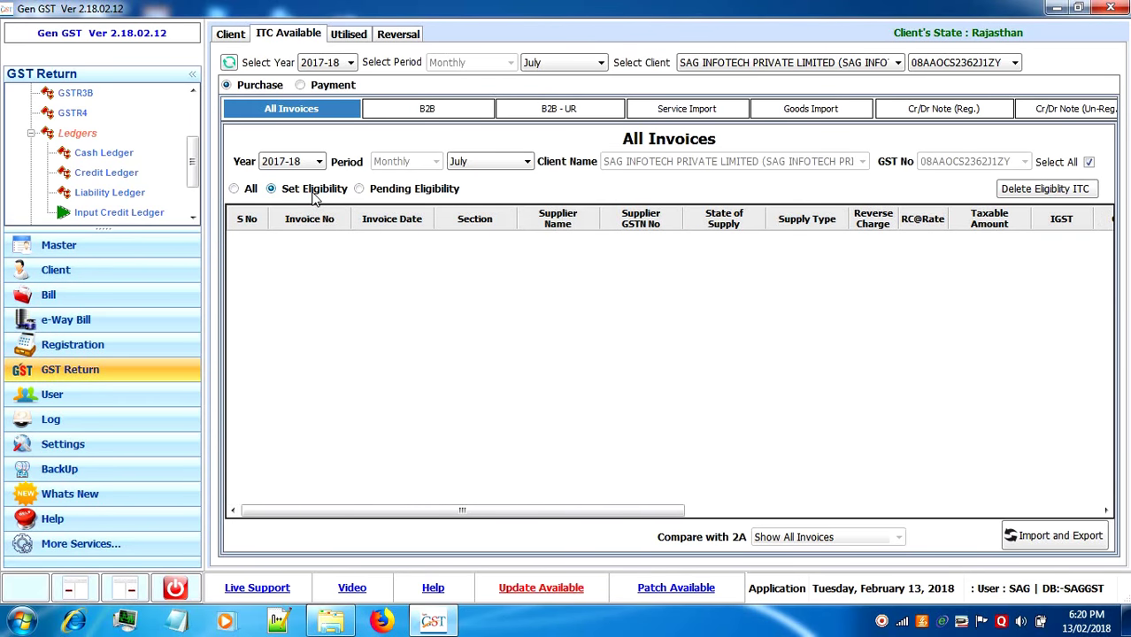
{"action": "left_click", "coordinate": [254, 190]}
{"action": "left_click_drag", "start_coordinate": [398, 512], "coordinate": [869, 568]}
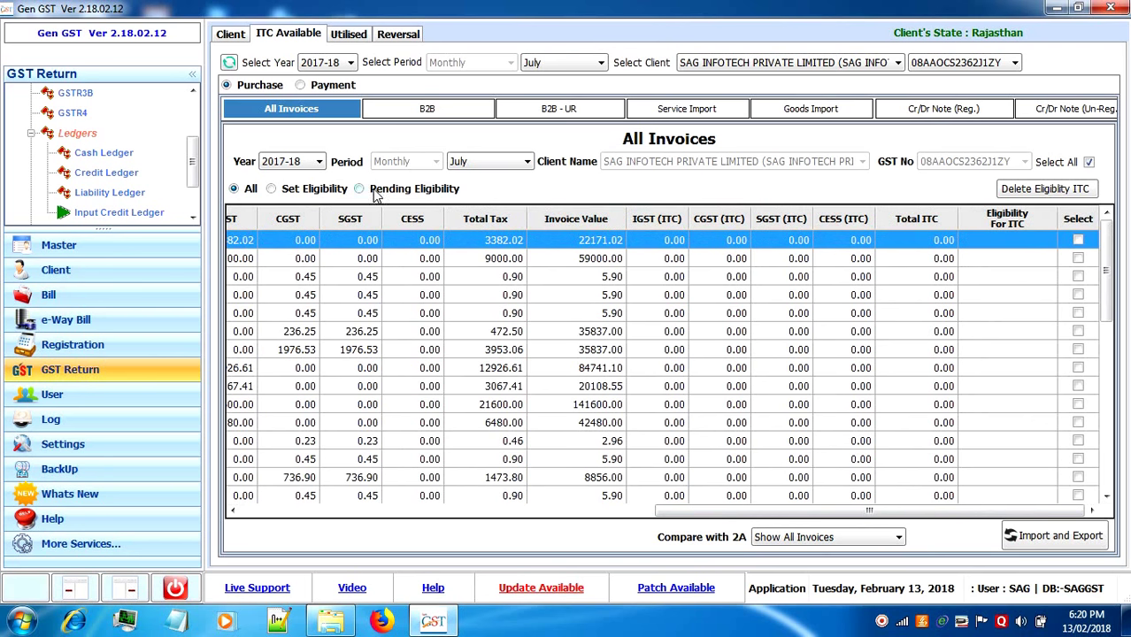
Save ITC eligibility Input services and set-off Non Business Purpose for the first four pending invoices, and list the invoices with set eligibility
{"action": "left_click", "coordinate": [361, 189]}
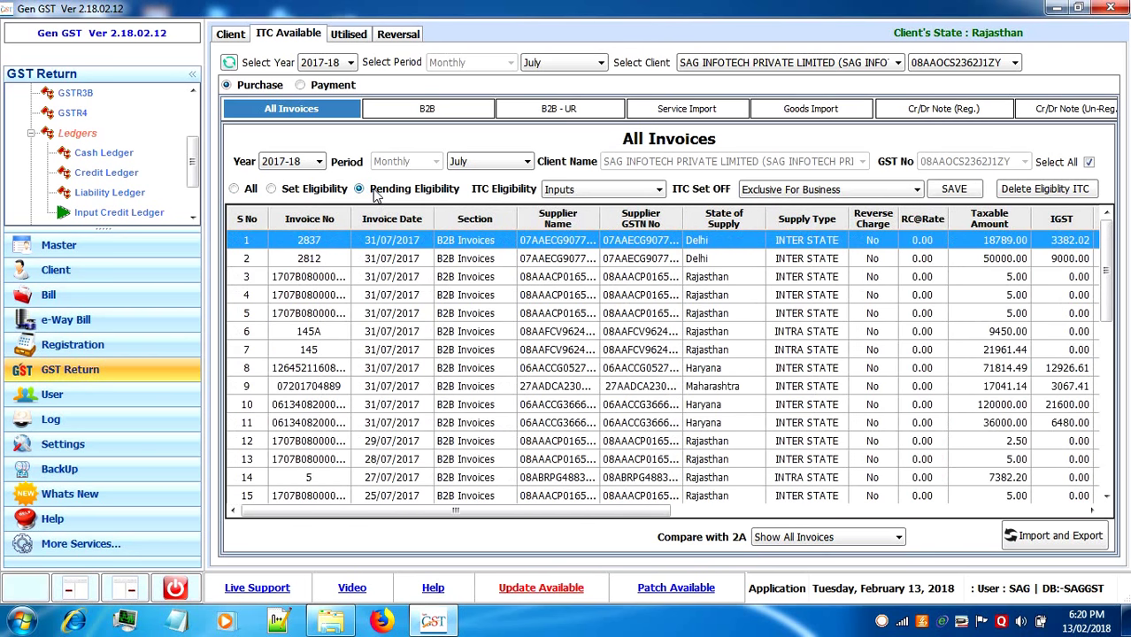
{"action": "left_click_drag", "start_coordinate": [494, 518], "coordinate": [907, 519]}
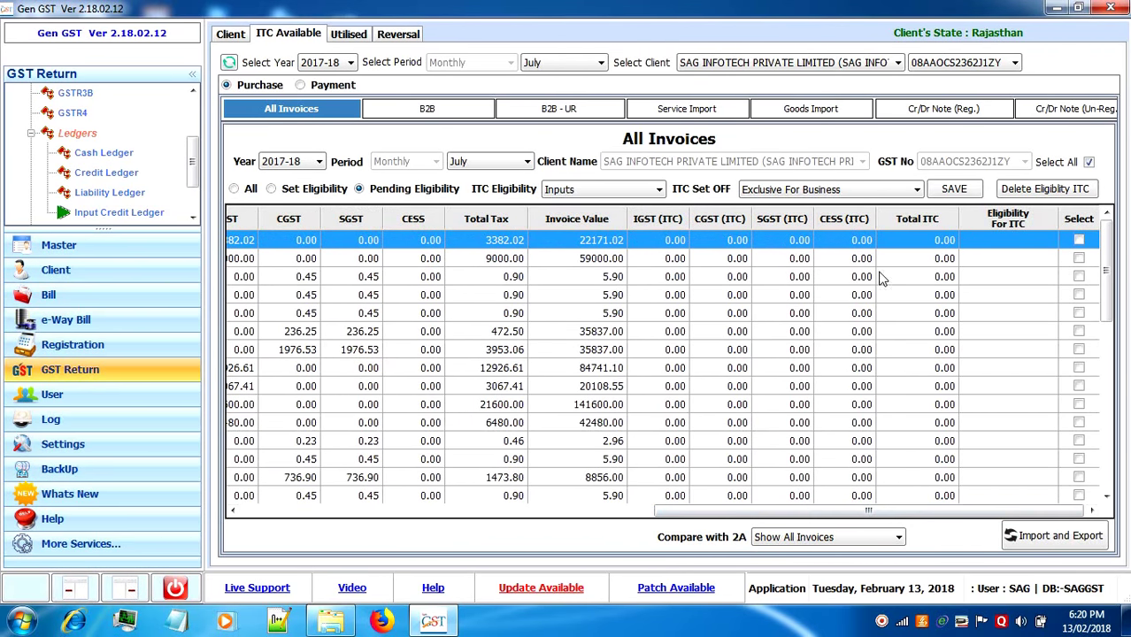
{"action": "left_click", "coordinate": [1078, 242]}
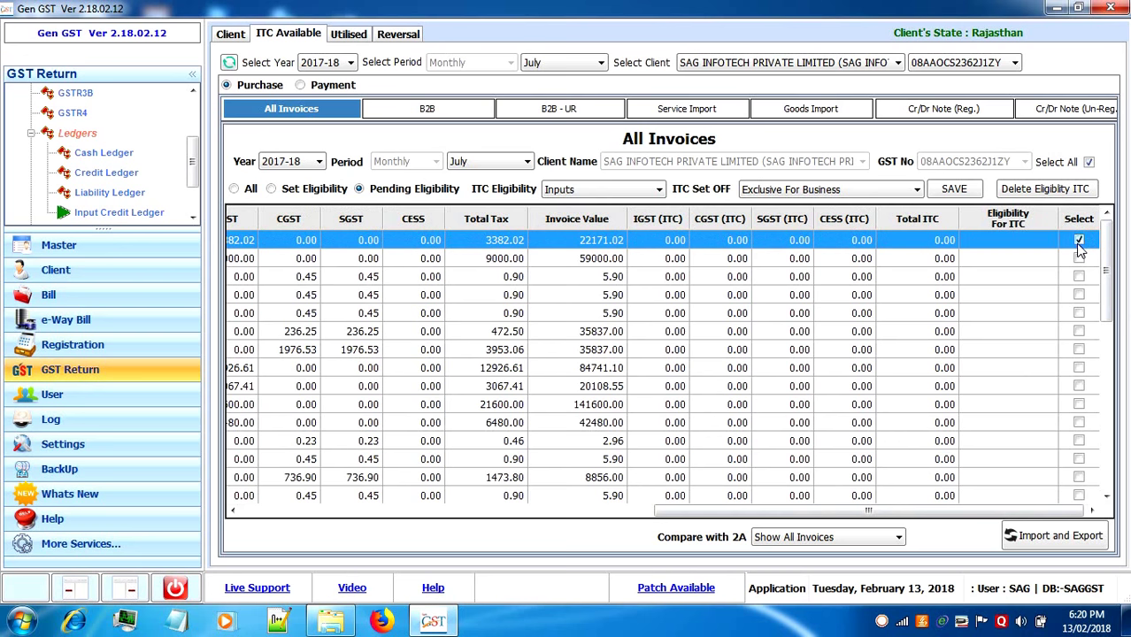
{"action": "left_click", "coordinate": [1079, 294]}
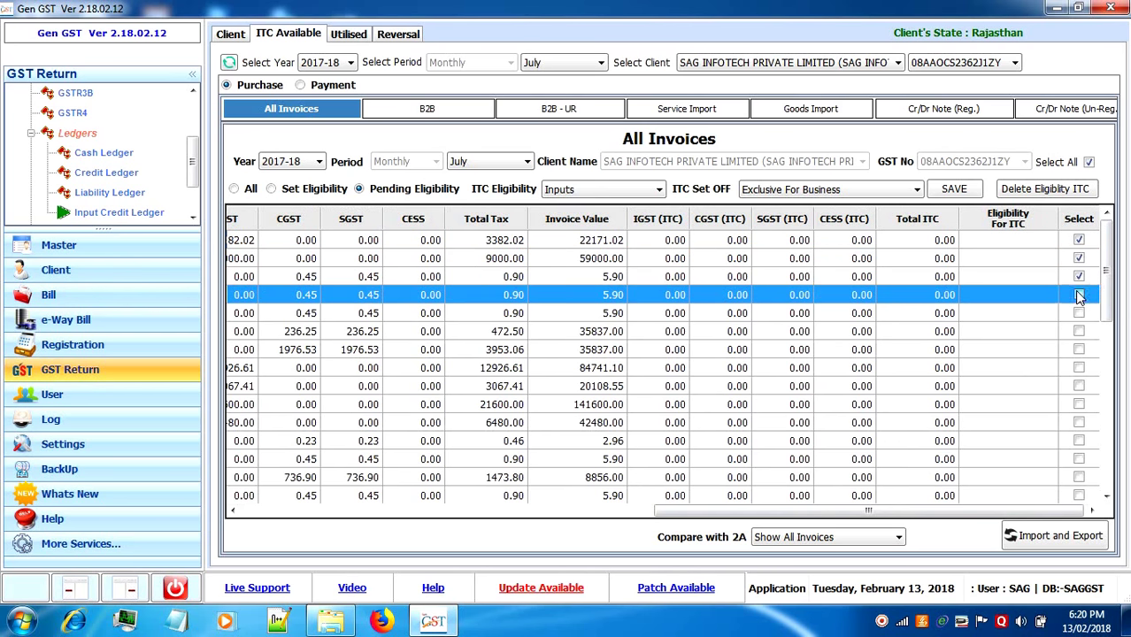
{"action": "left_click", "coordinate": [612, 189]}
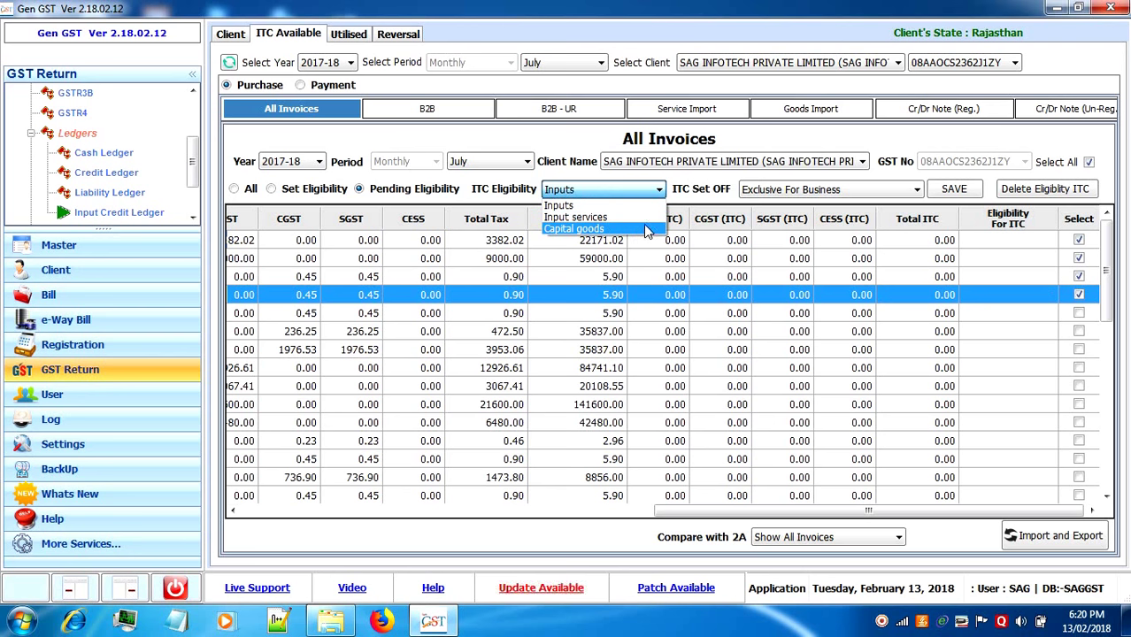
{"action": "left_click", "coordinate": [611, 217]}
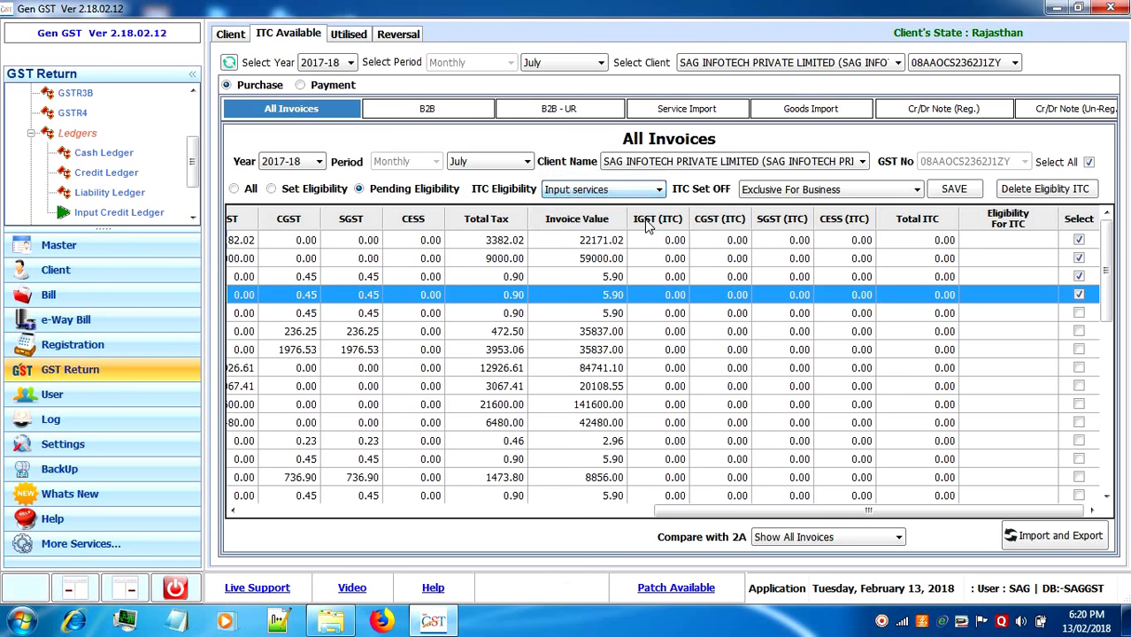
{"action": "left_click", "coordinate": [770, 192]}
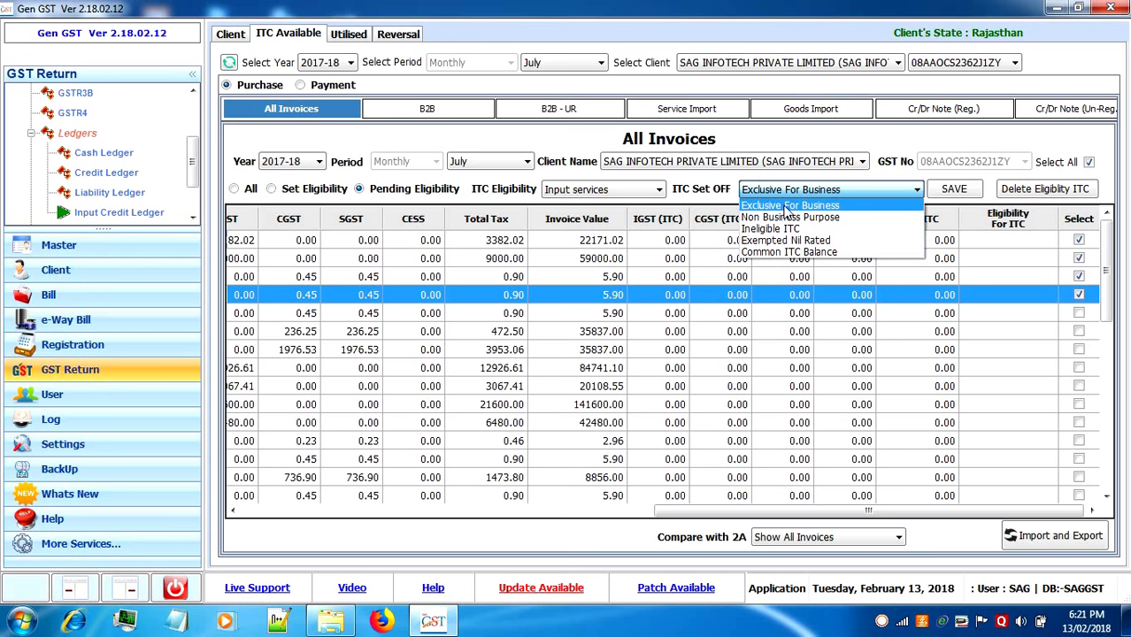
{"action": "left_click", "coordinate": [787, 218]}
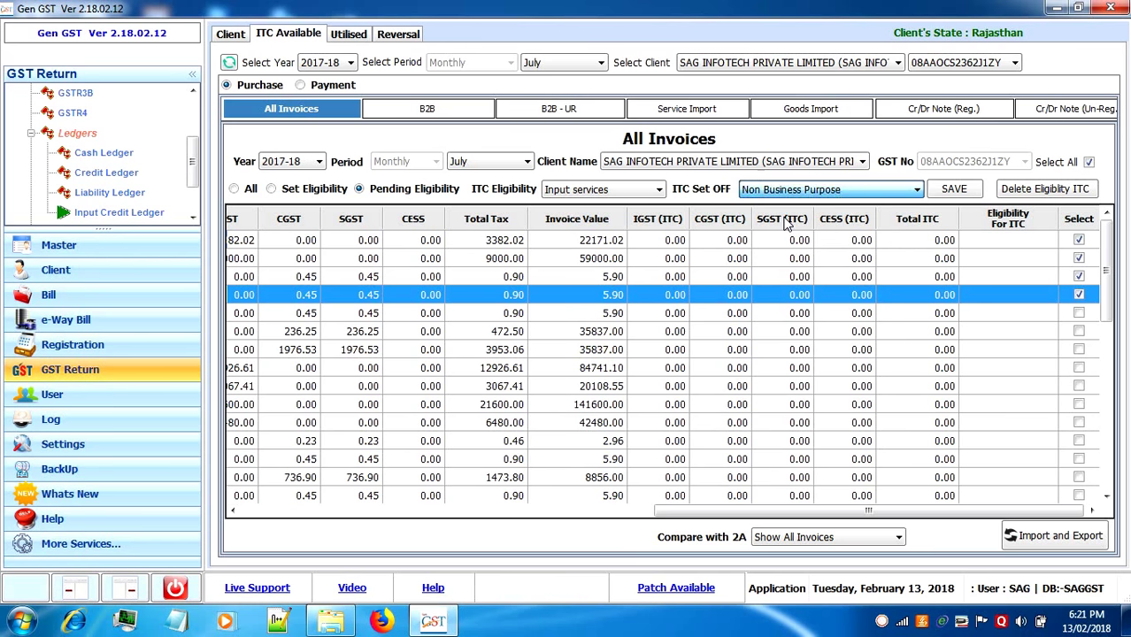
{"action": "left_click", "coordinate": [951, 197]}
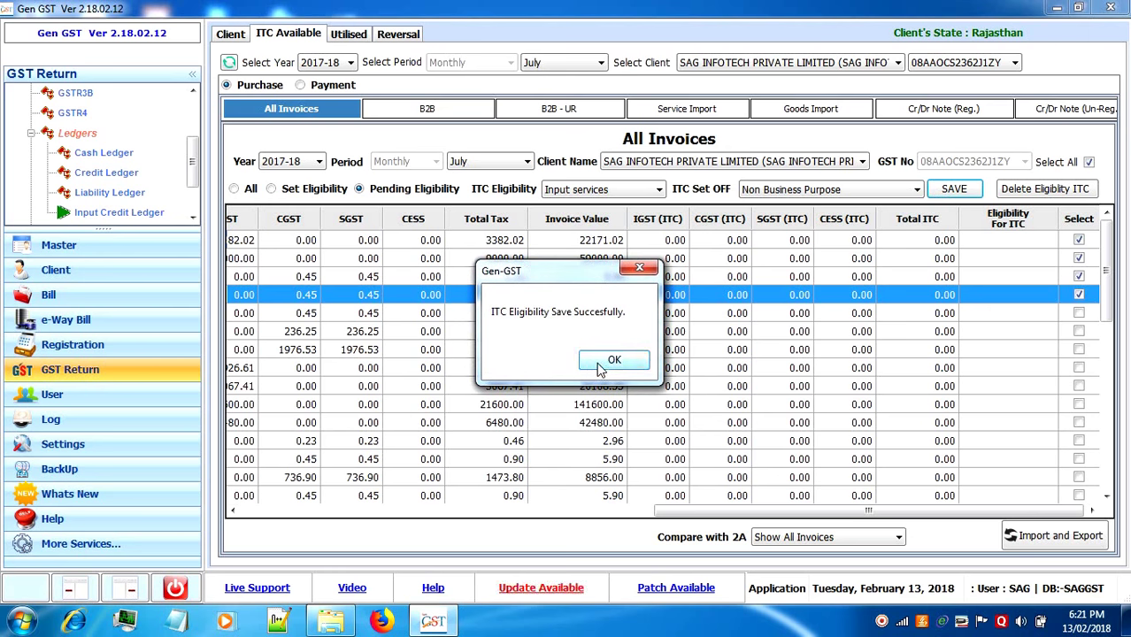
{"action": "left_click", "coordinate": [614, 360]}
{"action": "left_click", "coordinate": [327, 191]}
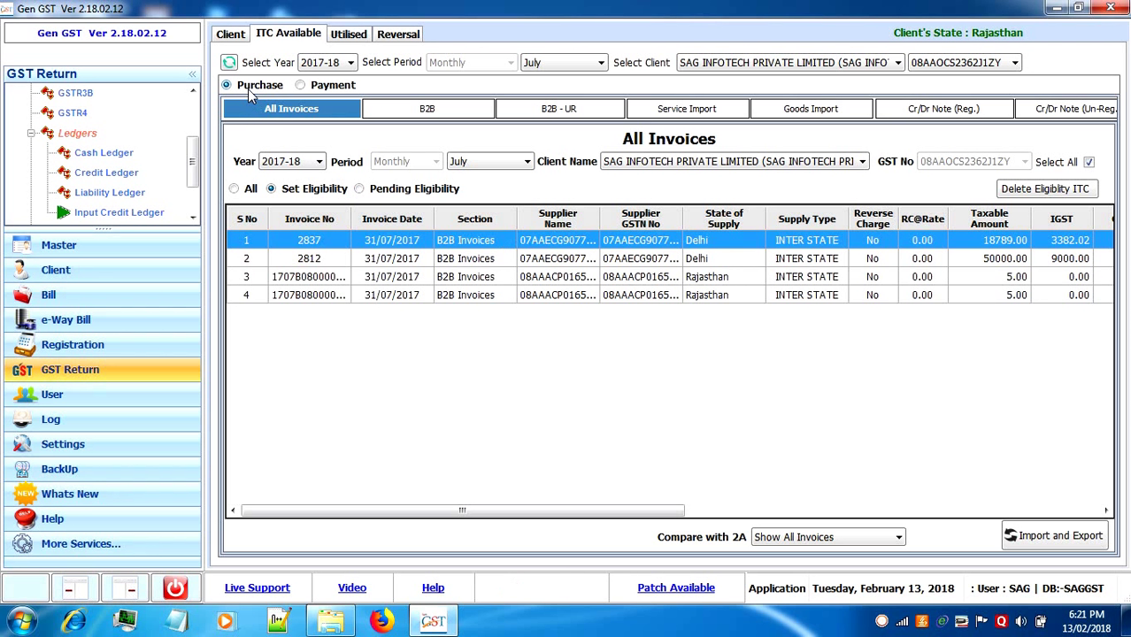
In the payment list, select the first three bills and set their payment date as the invoice date
{"action": "left_click", "coordinate": [301, 85]}
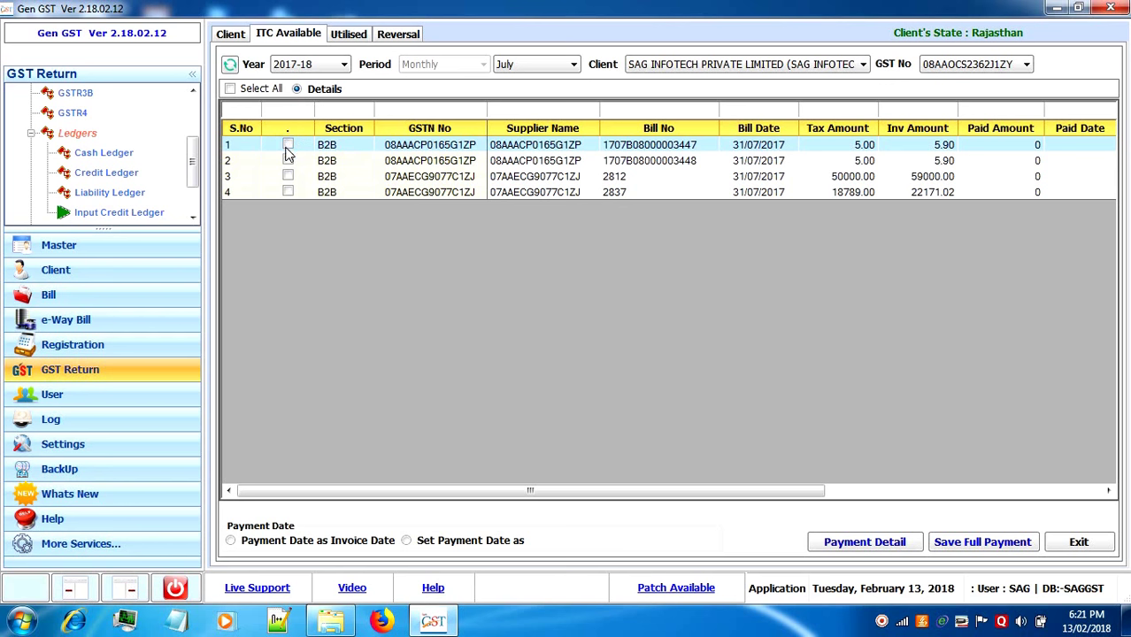
{"action": "left_click", "coordinate": [288, 147]}
{"action": "left_click", "coordinate": [287, 160]}
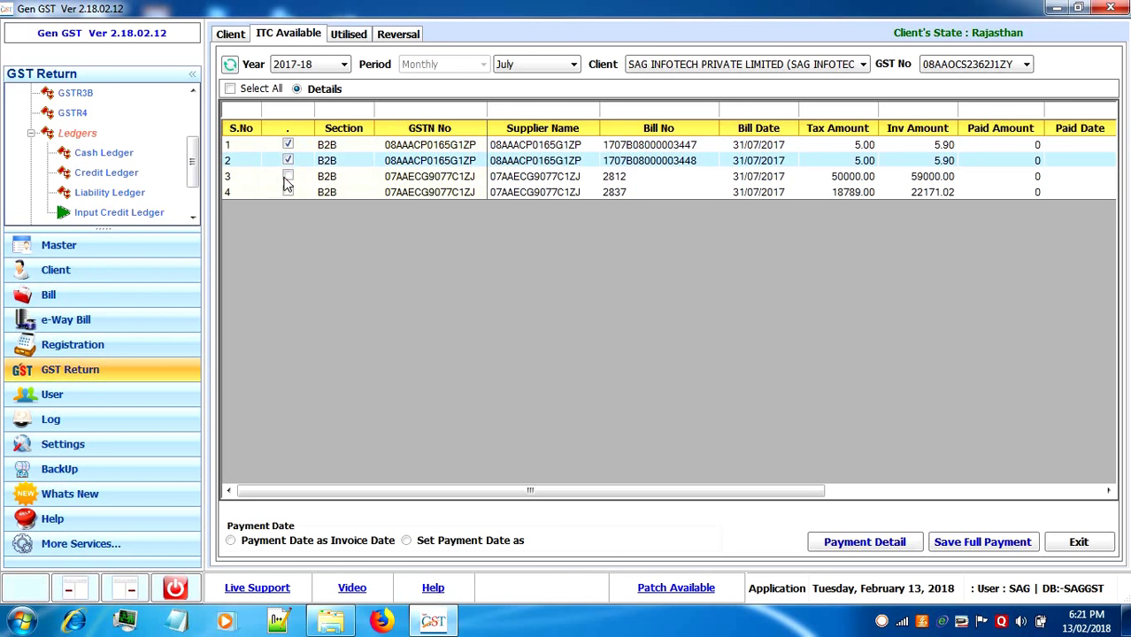
{"action": "left_click", "coordinate": [288, 176]}
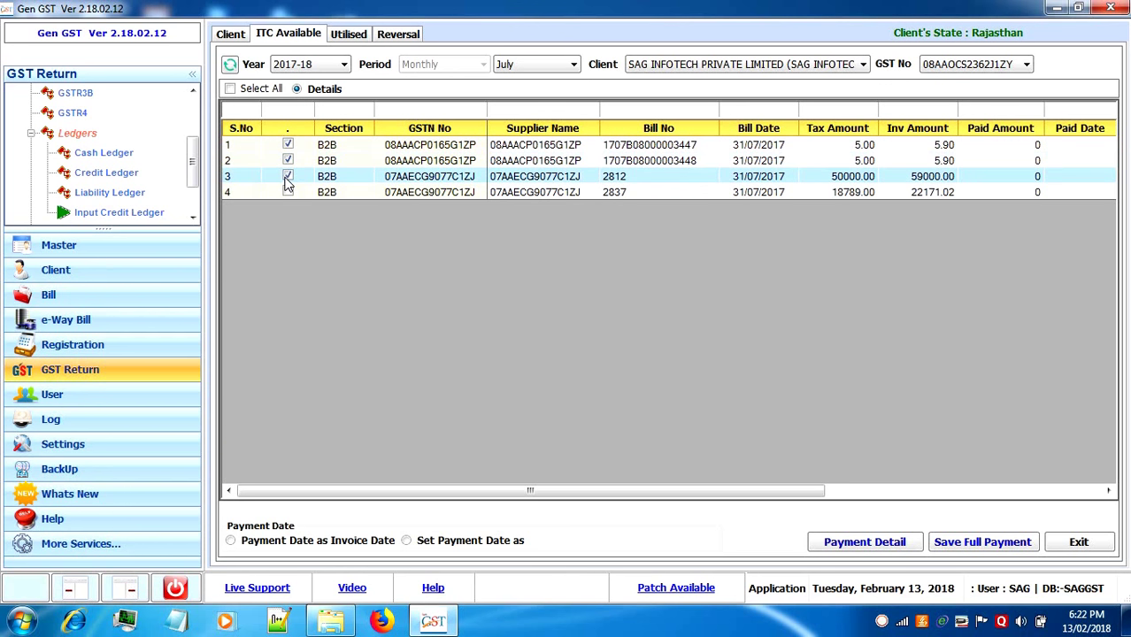
{"action": "left_click", "coordinate": [232, 541]}
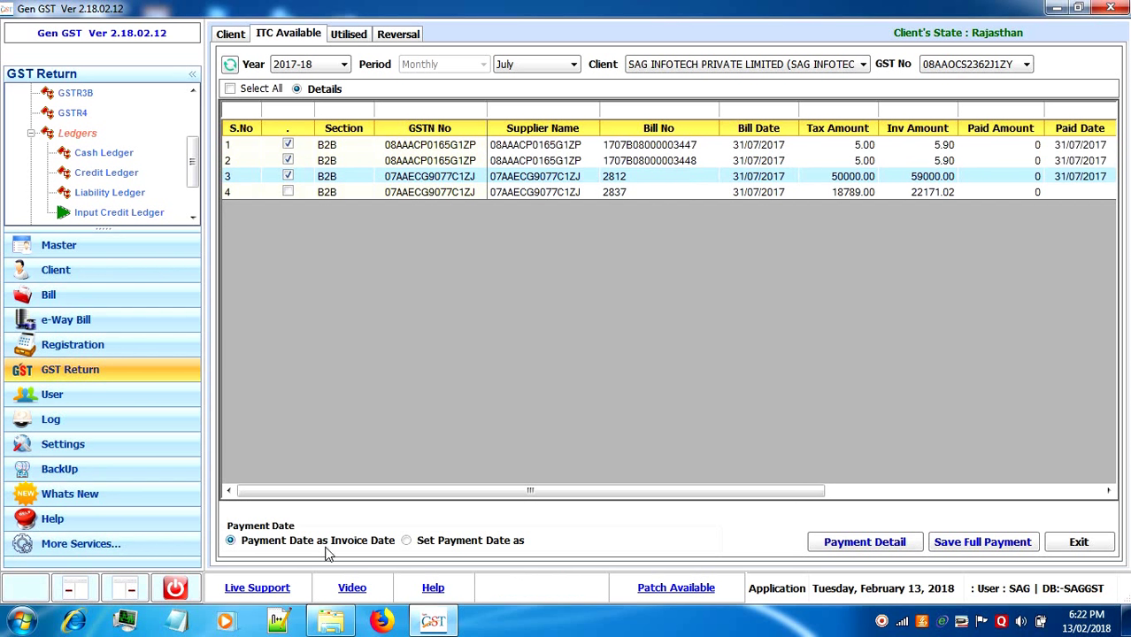
Set the payment date of the three selected bills to 13/02/2018 and save them as fully paid
{"action": "left_click", "coordinate": [407, 542]}
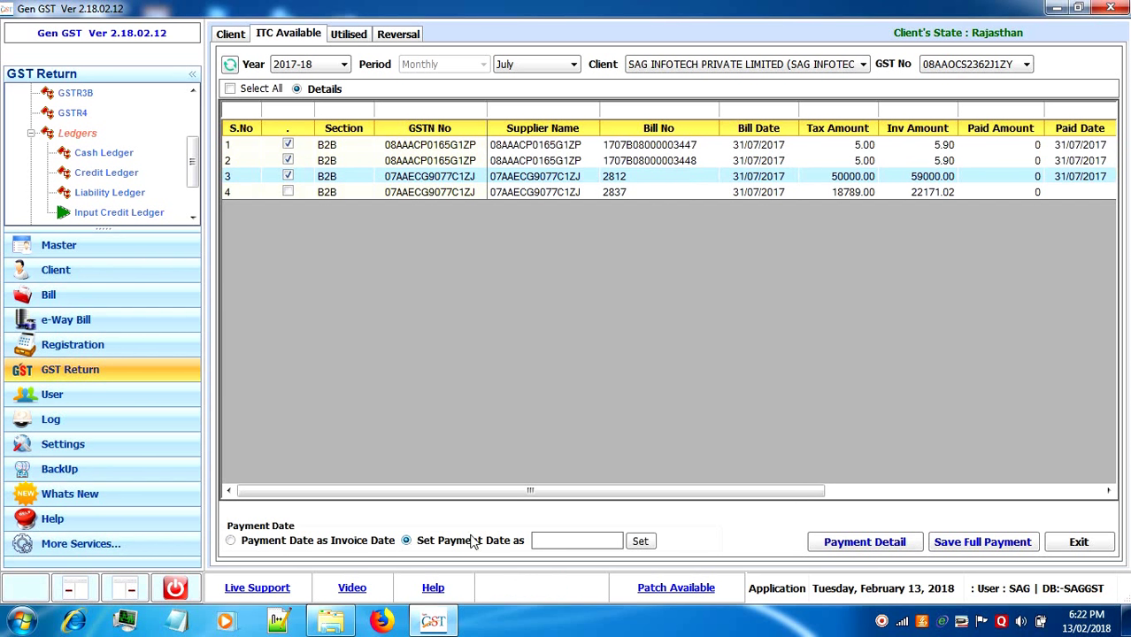
{"action": "left_click", "coordinate": [555, 544]}
{"action": "type", "text": "13/02/"}
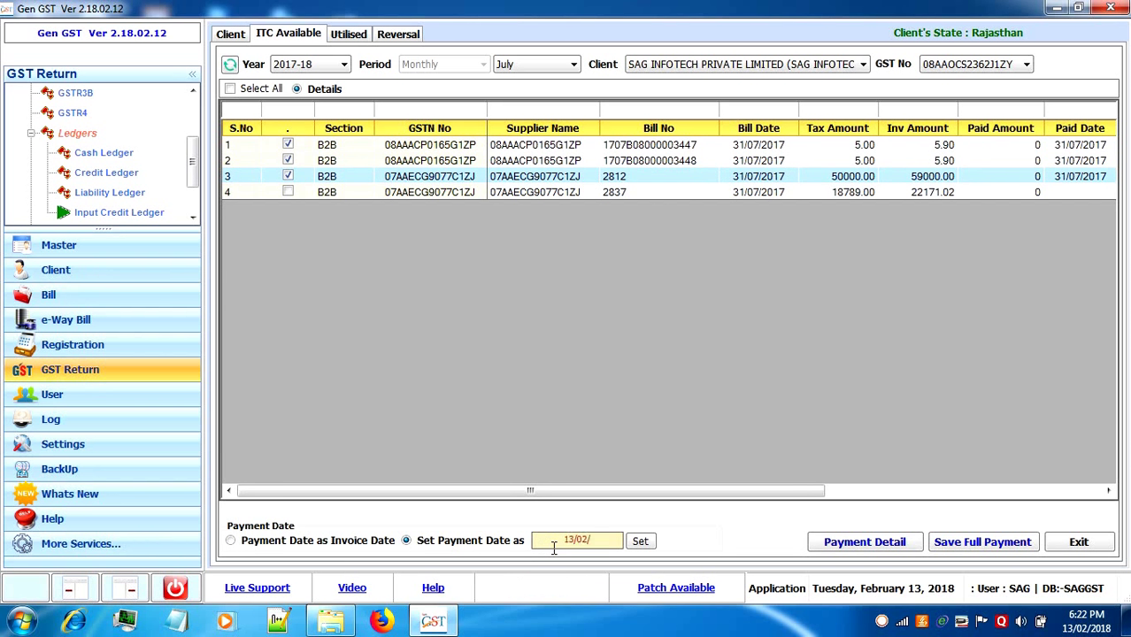
{"action": "type", "text": "2018"}
{"action": "left_click", "coordinate": [641, 542]}
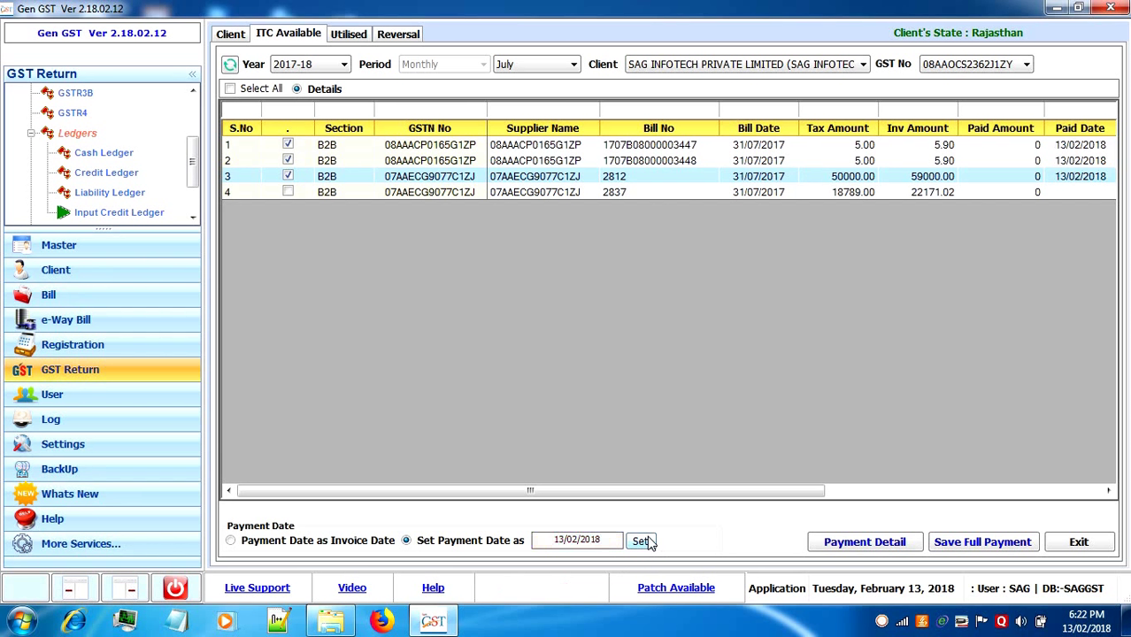
{"action": "left_click", "coordinate": [952, 553]}
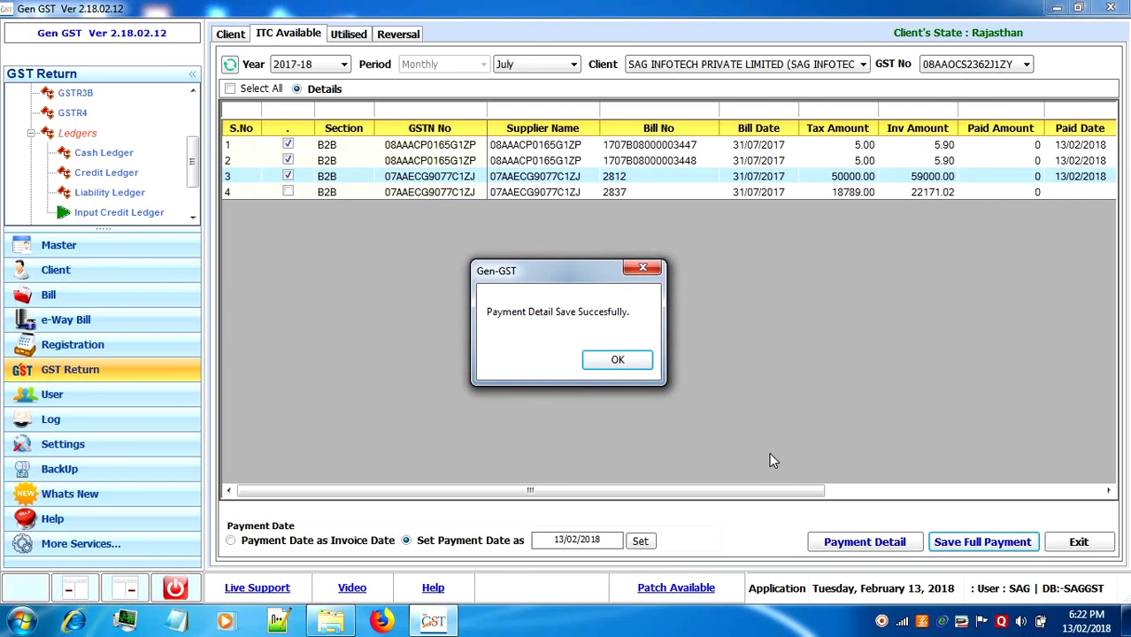
{"action": "left_click", "coordinate": [601, 363]}
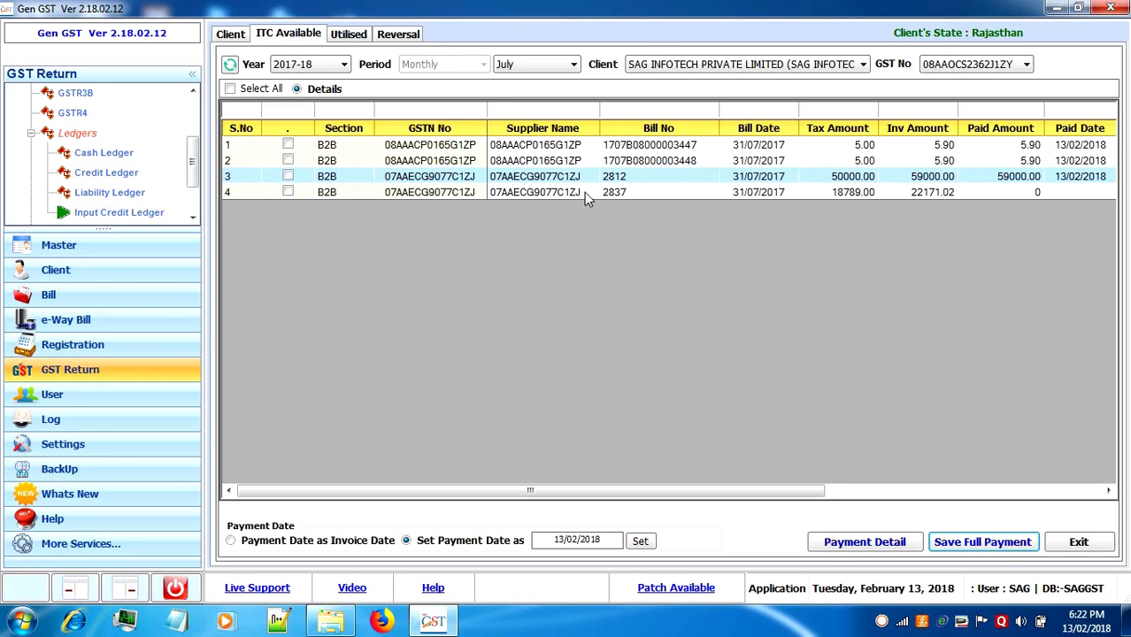
Review the payment detail of the first bill and return to the purchase invoices
{"action": "left_click", "coordinate": [855, 540]}
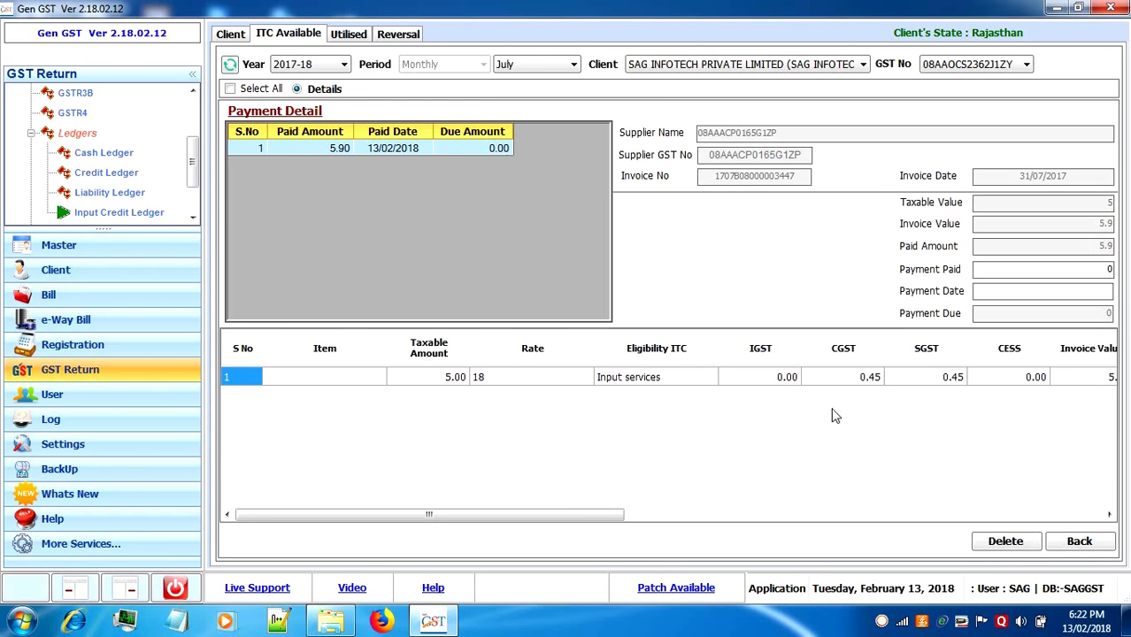
{"action": "left_click", "coordinate": [1060, 546]}
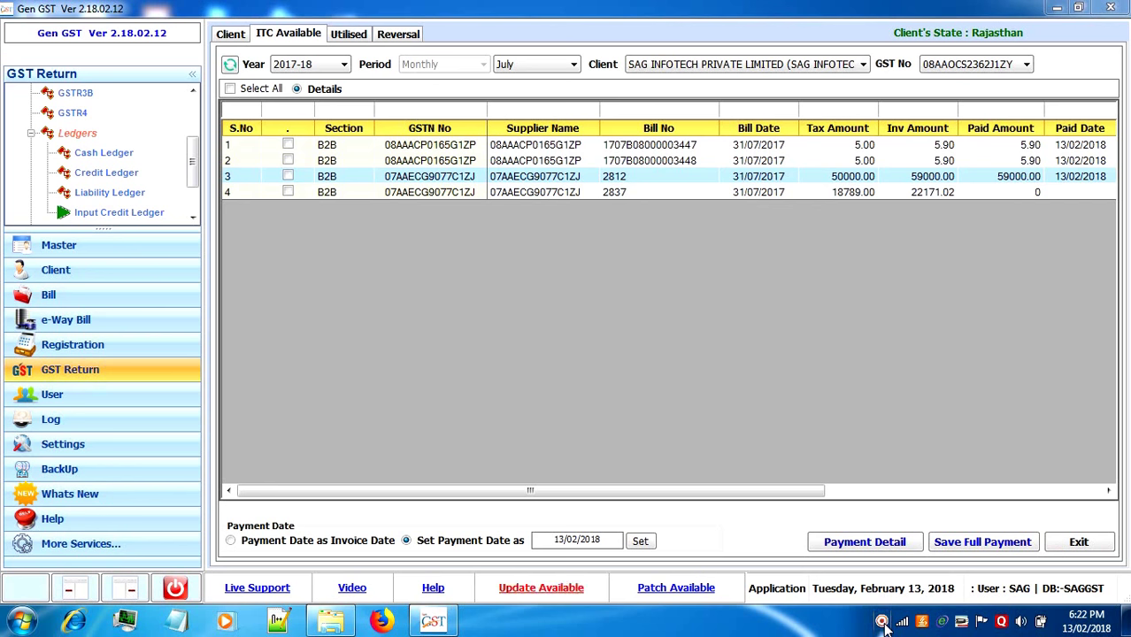
{"action": "left_click", "coordinate": [1078, 542]}
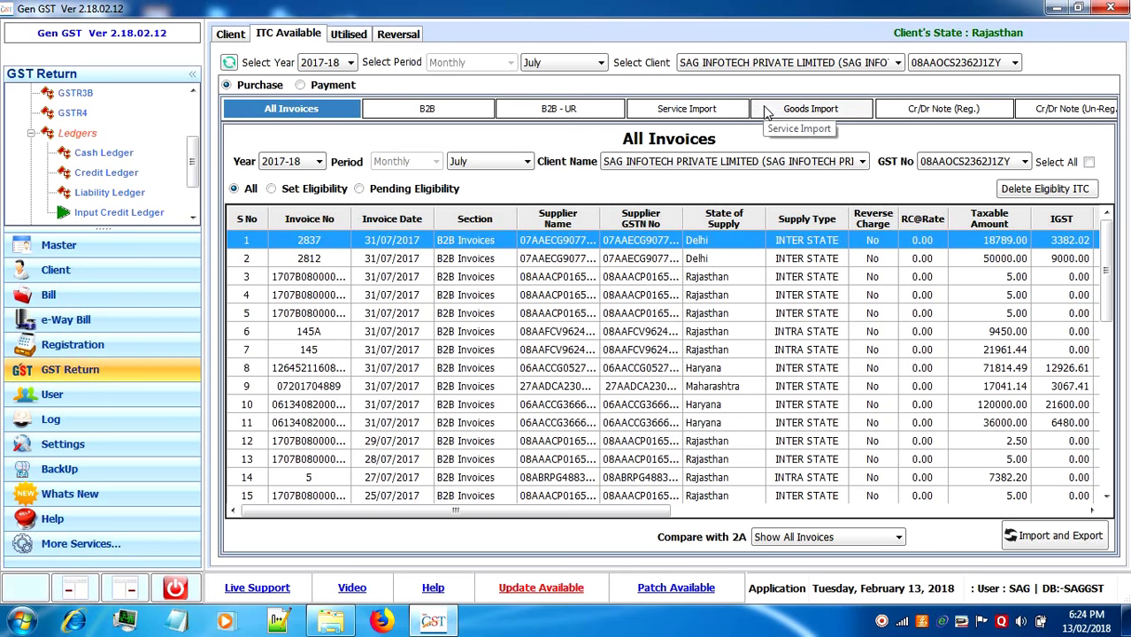
Look at the blank service import invoice entry form and close it without saving
{"action": "left_click", "coordinate": [731, 113]}
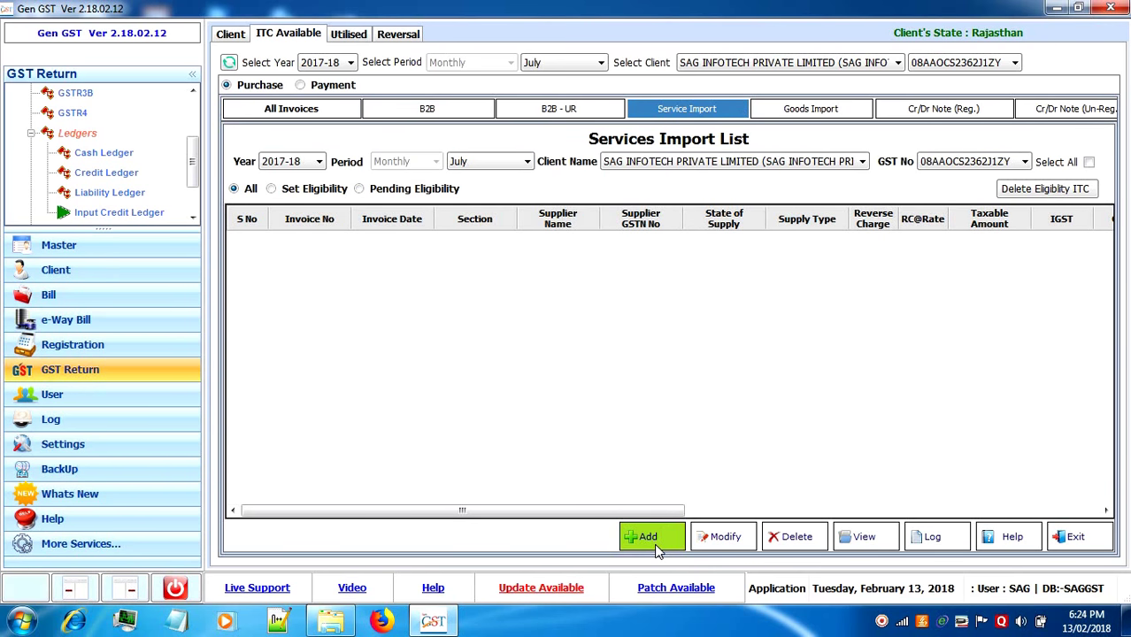
{"action": "left_click", "coordinate": [650, 537]}
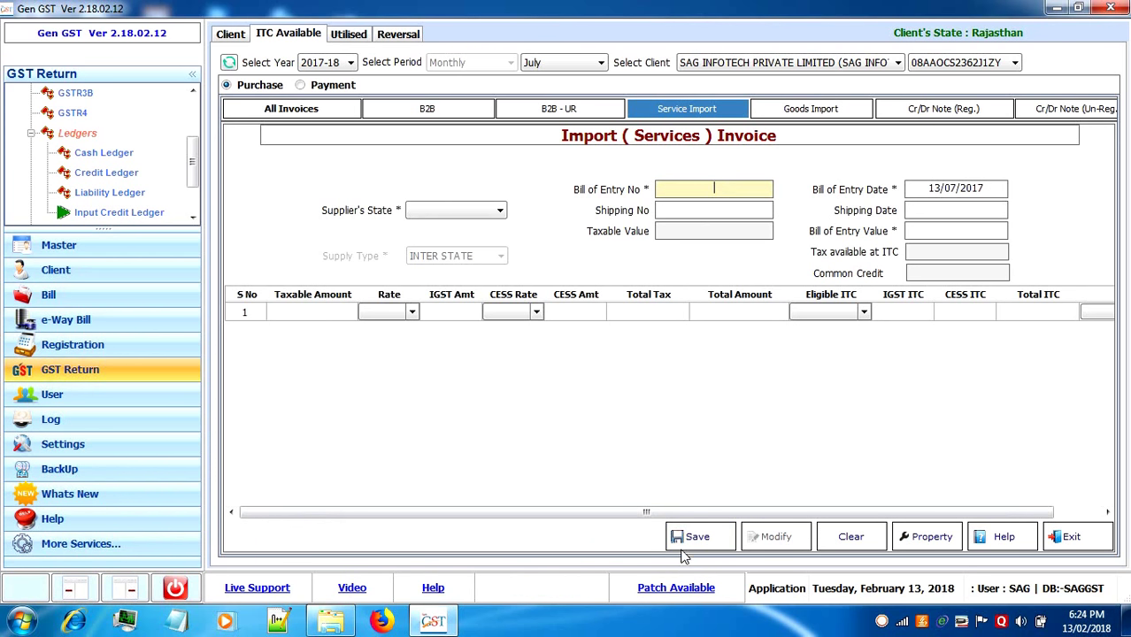
{"action": "left_click", "coordinate": [1067, 542]}
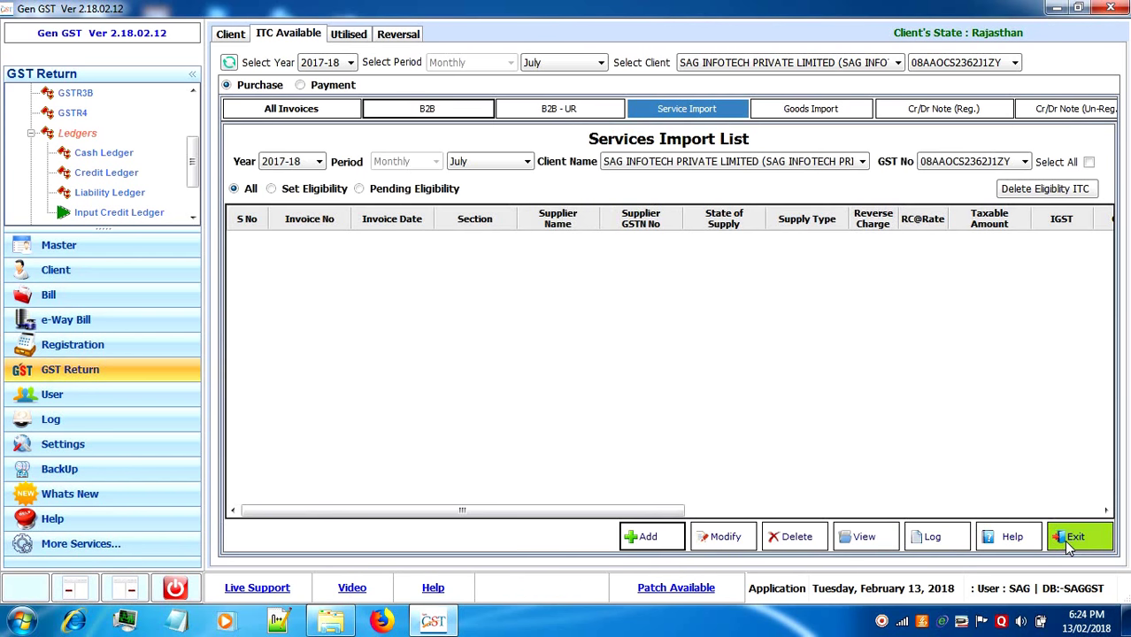
Look at the blank B2B invoice entry form and return to the B2B list without saving
{"action": "left_click", "coordinate": [414, 124]}
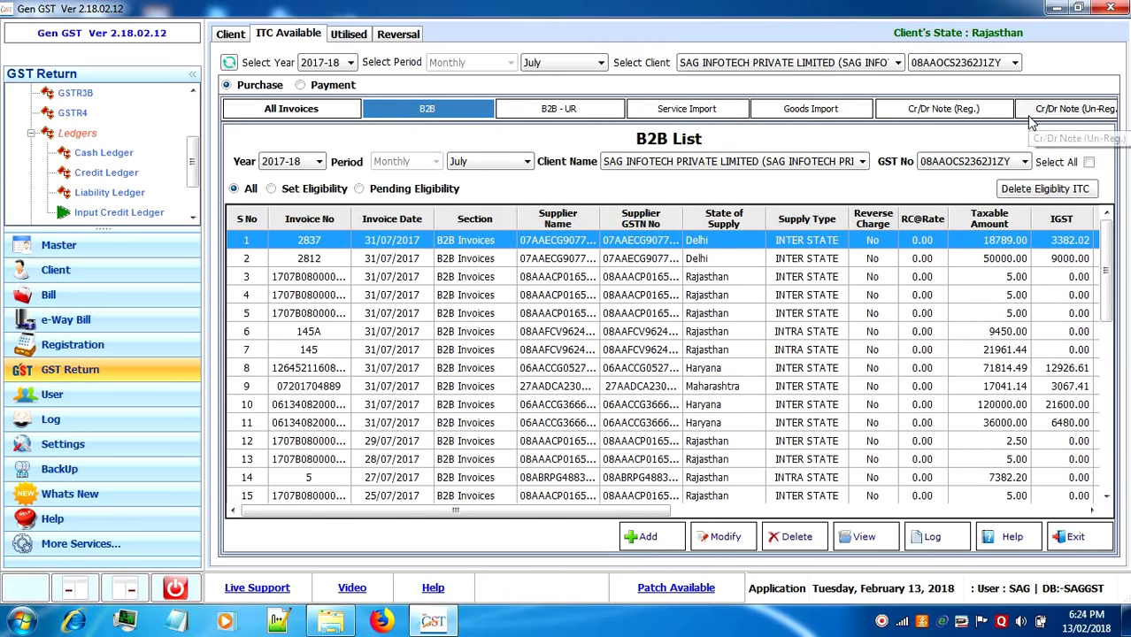
{"action": "left_click", "coordinate": [654, 551]}
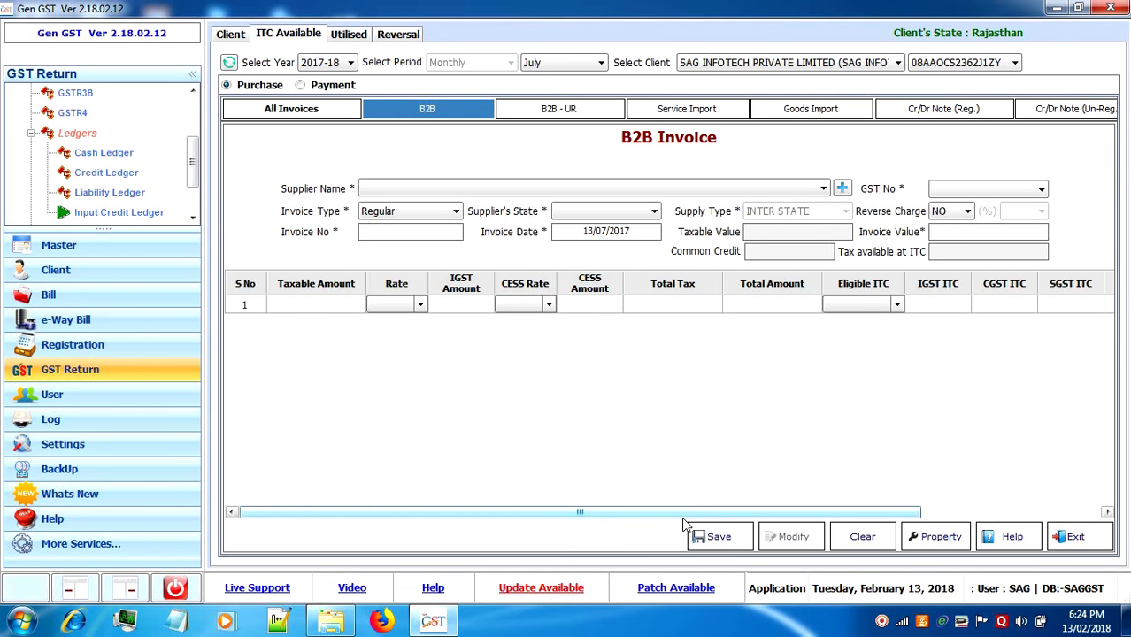
{"action": "left_click", "coordinate": [1073, 540]}
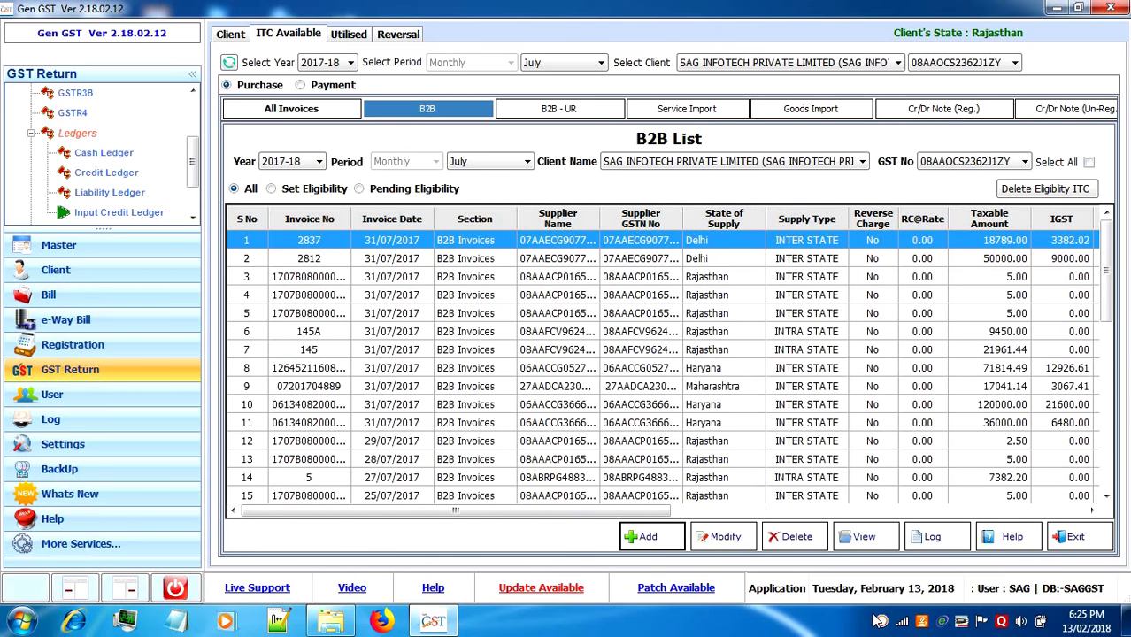